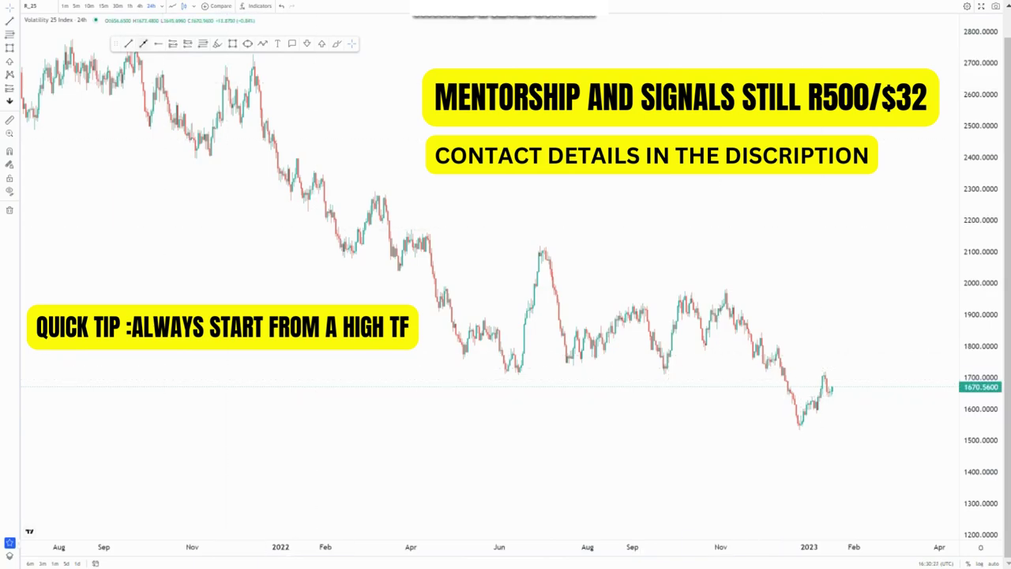
Draw a descending trendline from the 29 Jun '22 peak across the November high into March 2023, and fine-tune both endpoints.
click(540, 243)
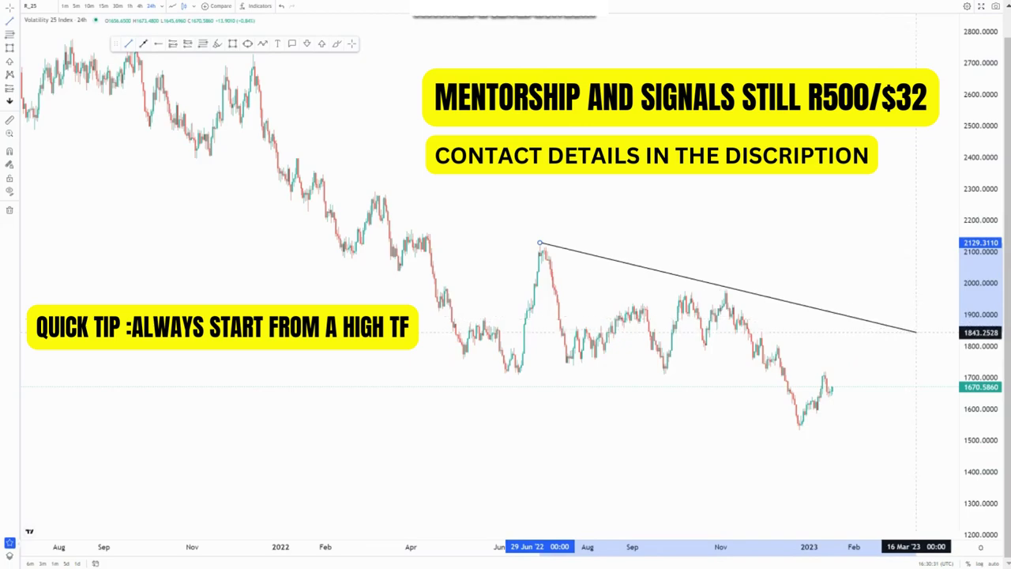
click(916, 342)
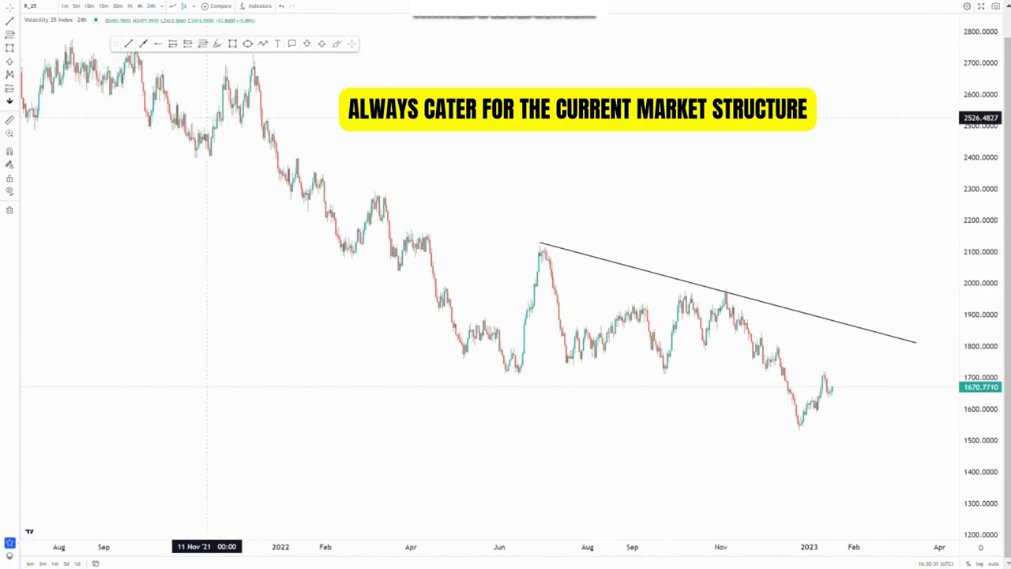
click(540, 246)
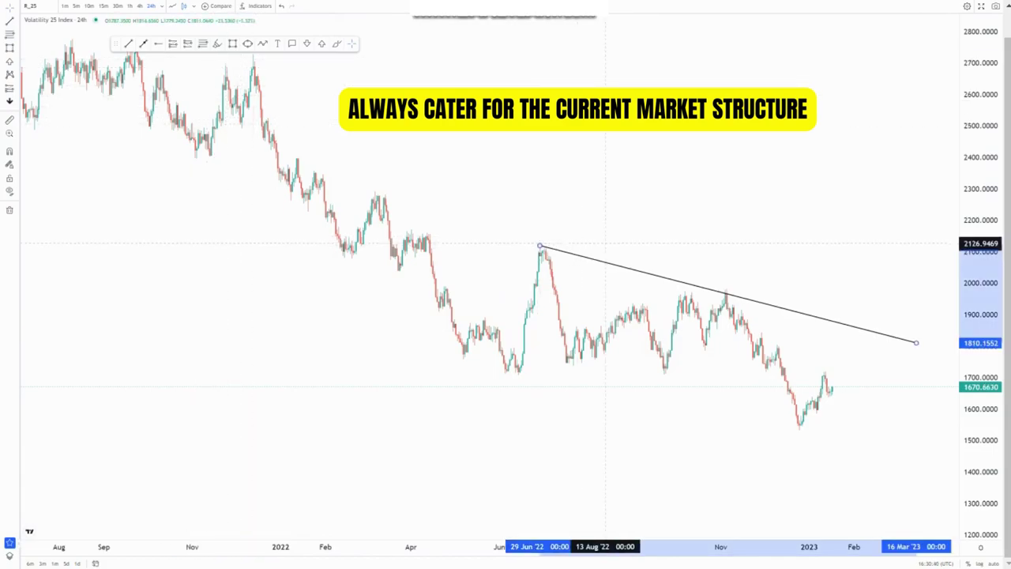
click(607, 244)
drag(916, 343, 927, 335)
click(864, 273)
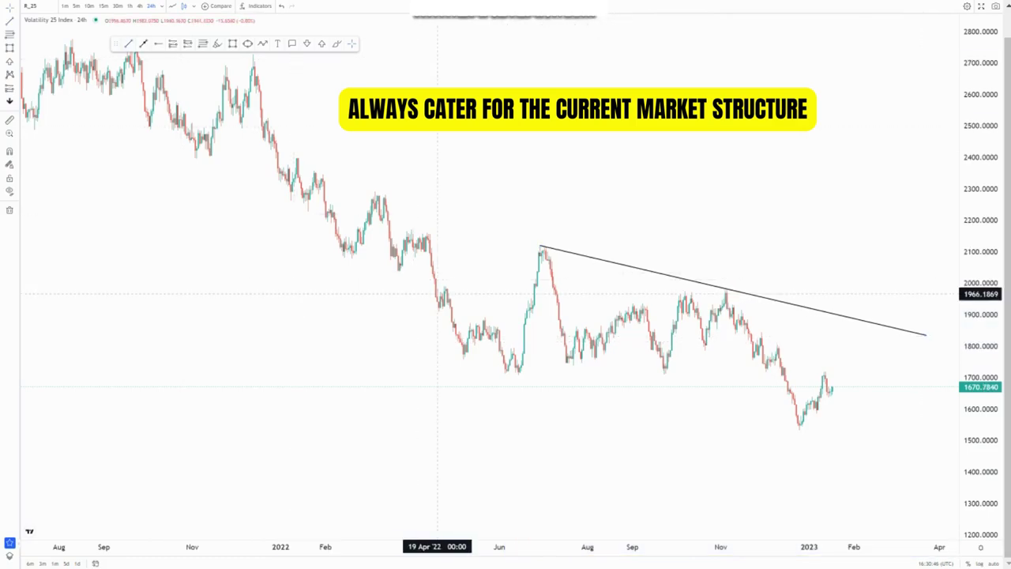
Draw the channel's lower trendline below the price and adjust its ends to 12 Jun '22 at about 1708 and 23 Mar '23 at about 1451.
click(533, 359)
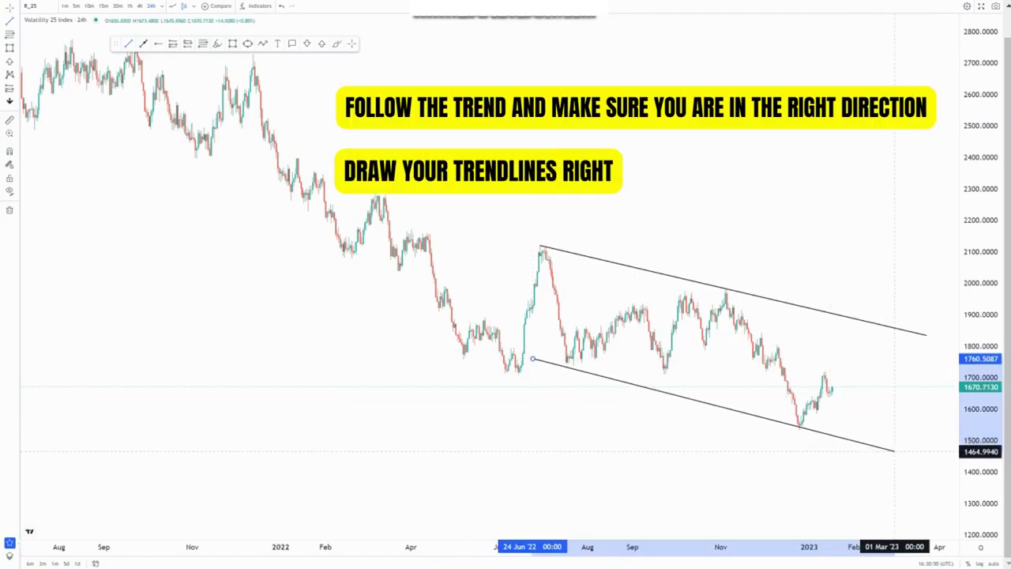
click(895, 452)
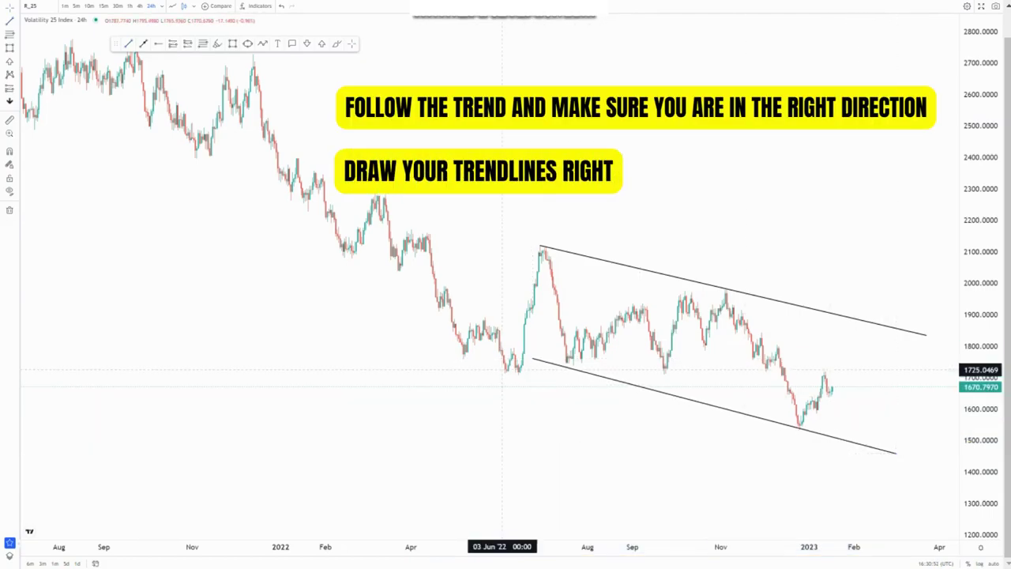
drag(533, 359, 515, 373)
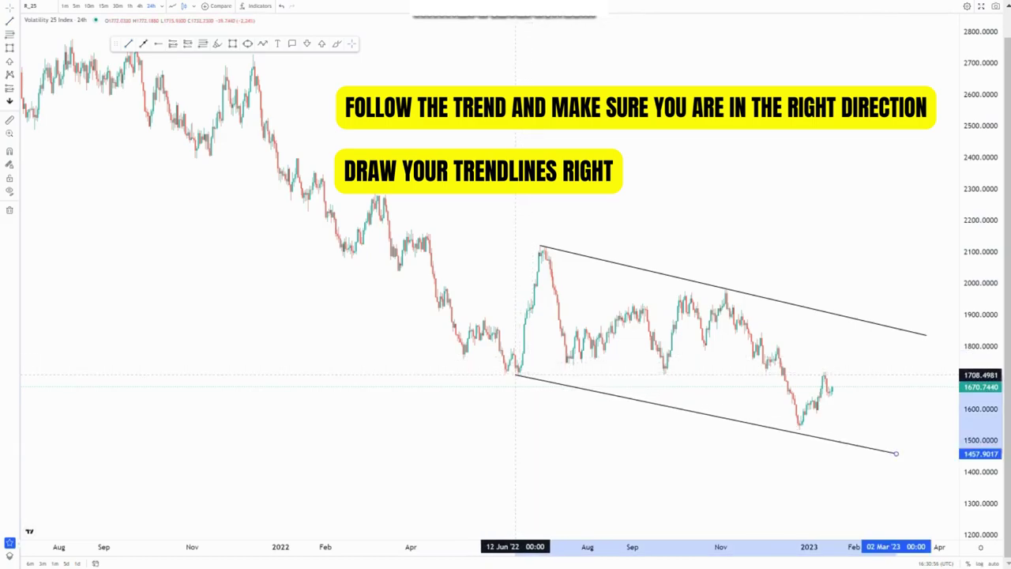
click(800, 411)
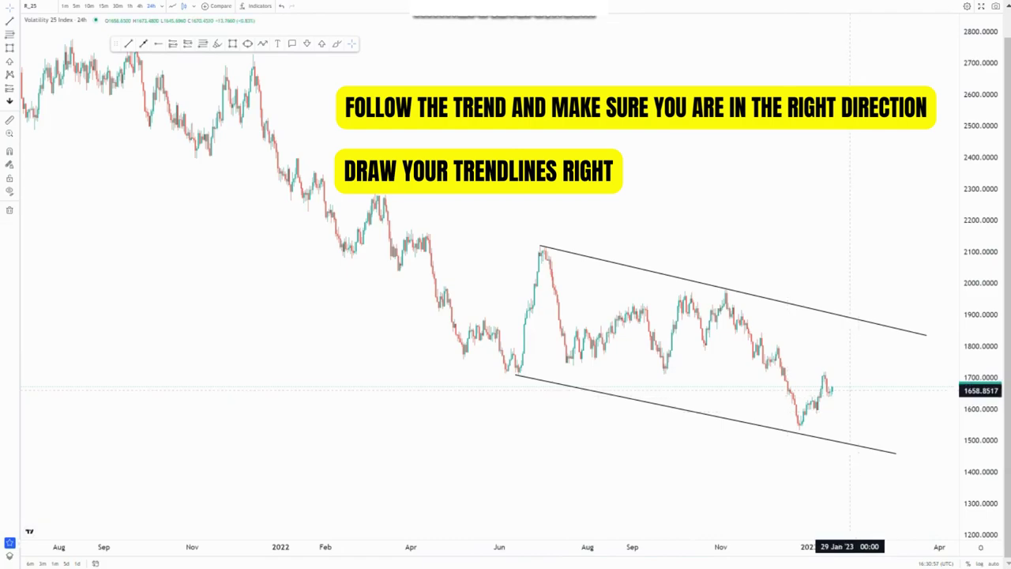
drag(850, 390, 728, 394)
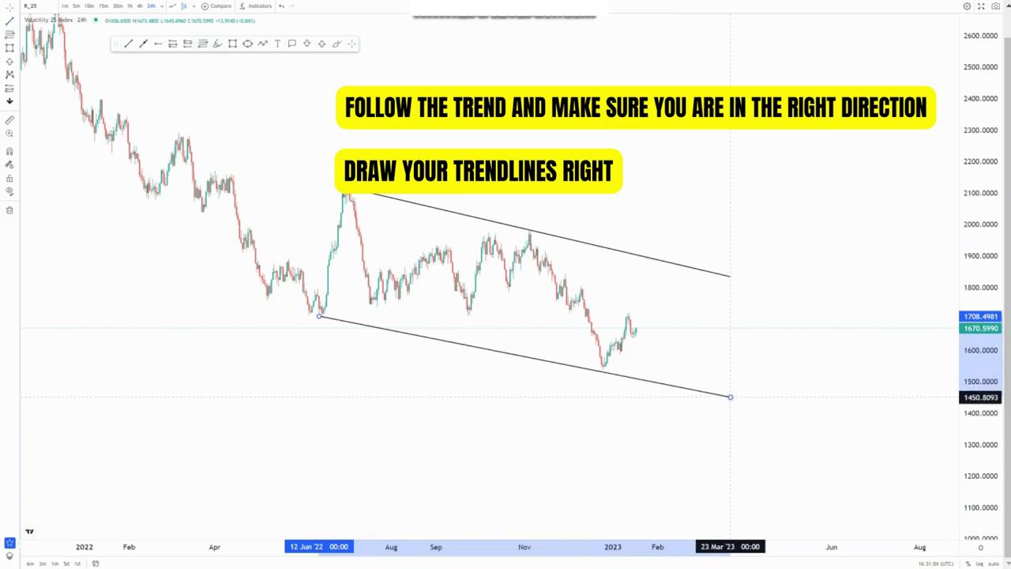
click(747, 381)
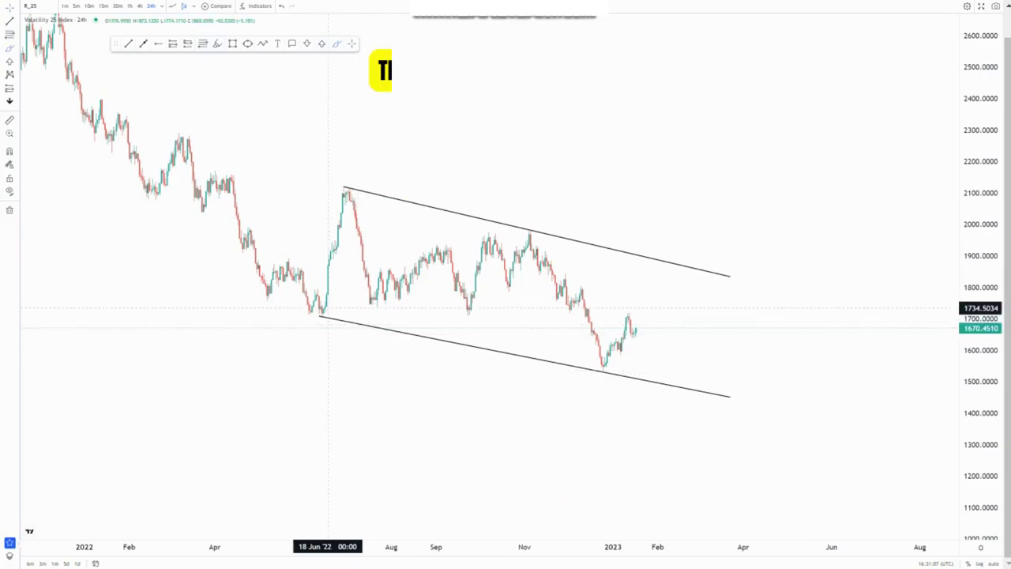
Circle the two touch points on the lower trendline and the two on the upper trendline with the Brush tool.
mouse_move(326, 307)
mouse_down()
mouse_move(309, 308)
mouse_move(307, 323)
mouse_move(339, 308)
mouse_up()
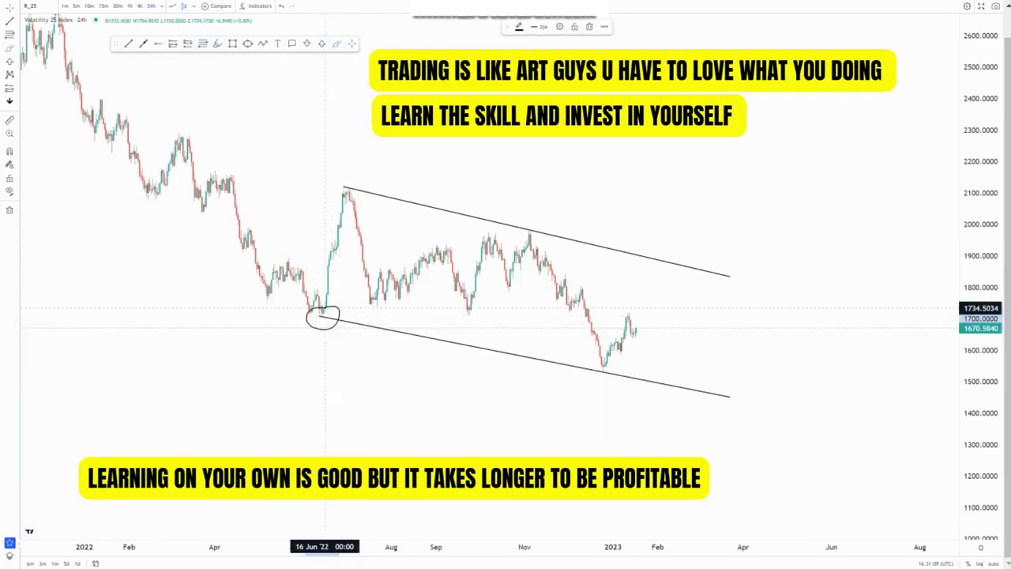
mouse_move(611, 367)
mouse_down()
mouse_move(589, 360)
mouse_move(598, 388)
mouse_up()
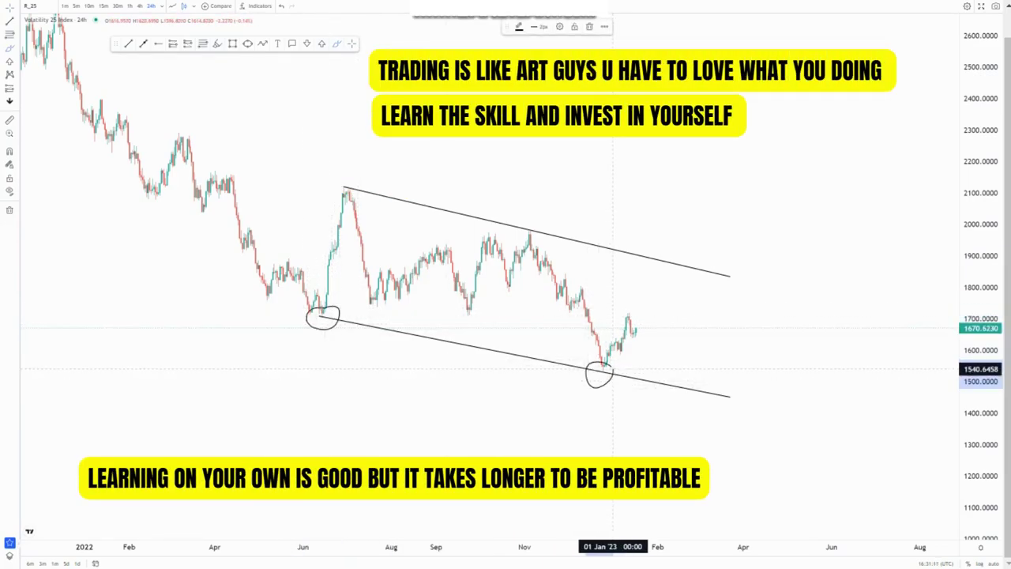
click(612, 368)
click(335, 186)
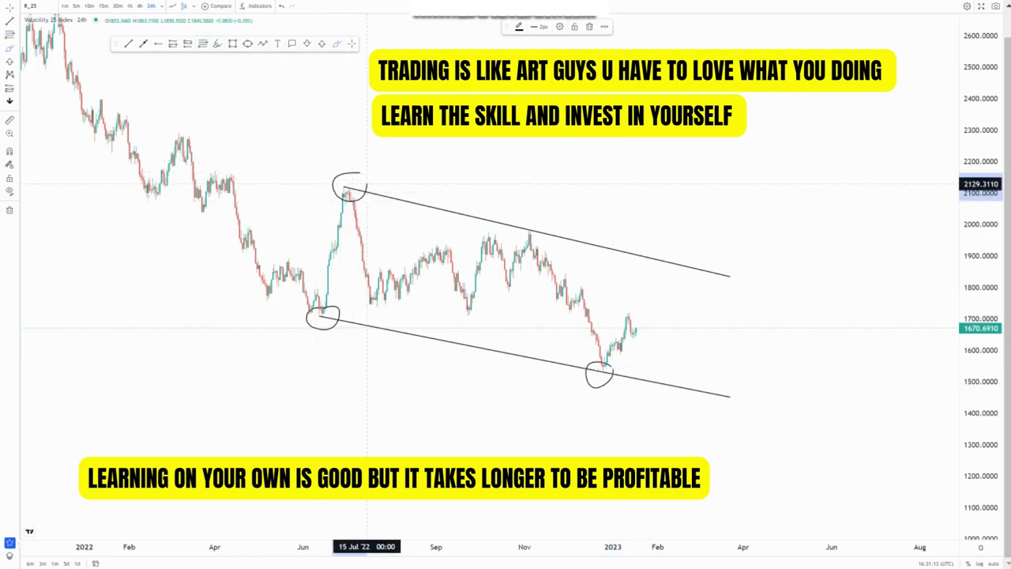
click(364, 174)
click(522, 227)
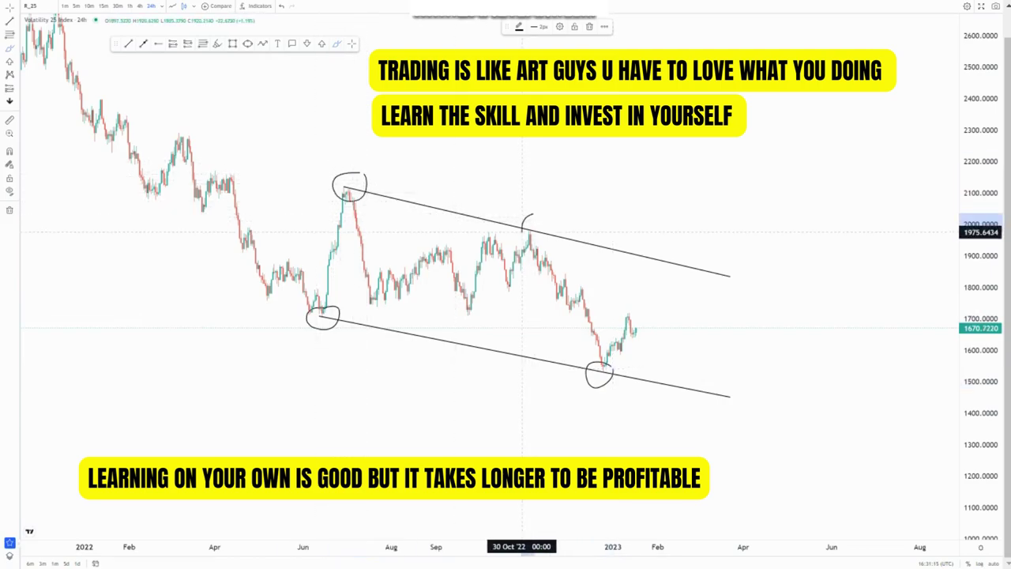
click(544, 219)
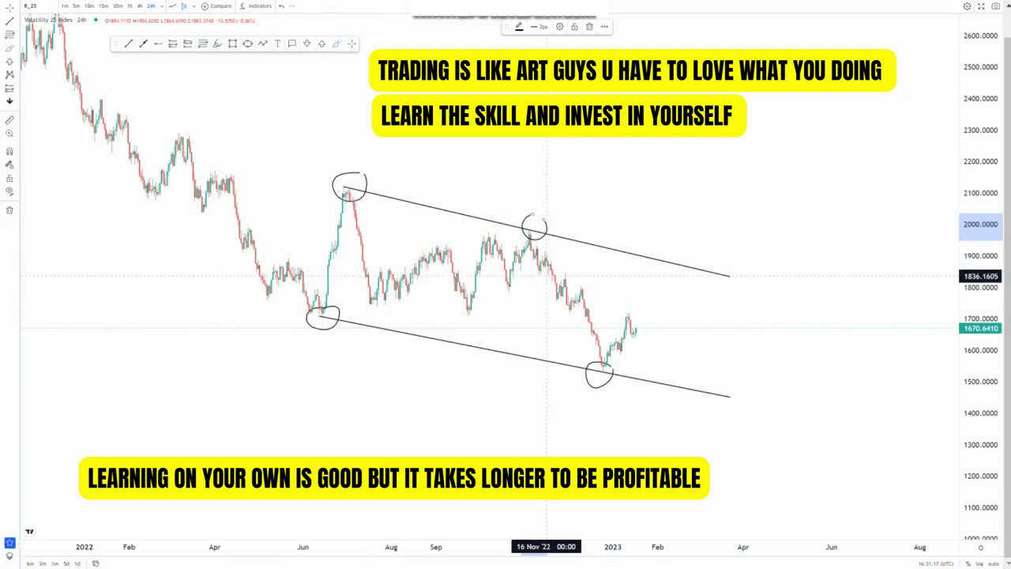
Sketch the November decline and a projected rise breaking above the upper trendline, and undo all the brush marks.
click(523, 225)
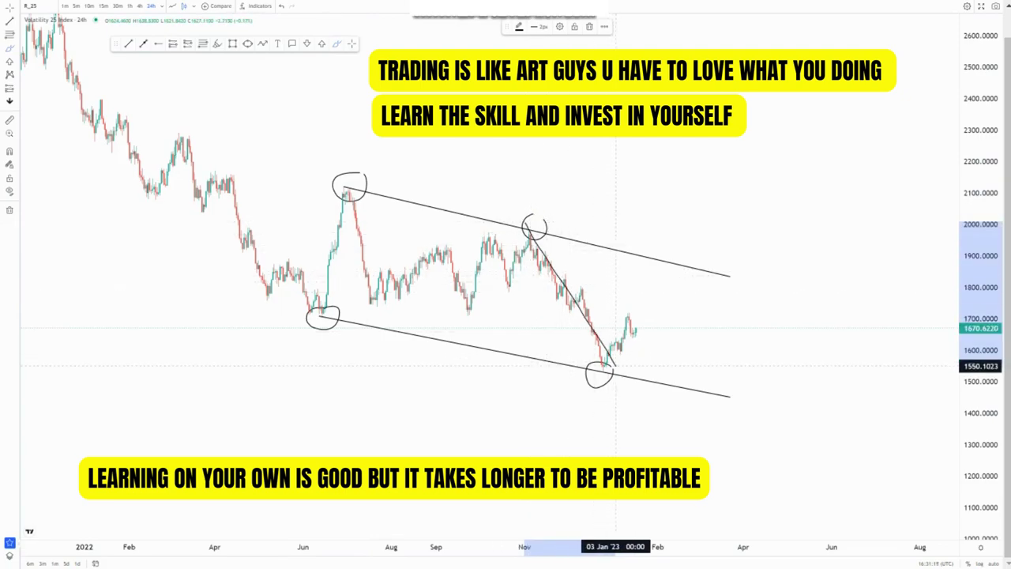
click(611, 370)
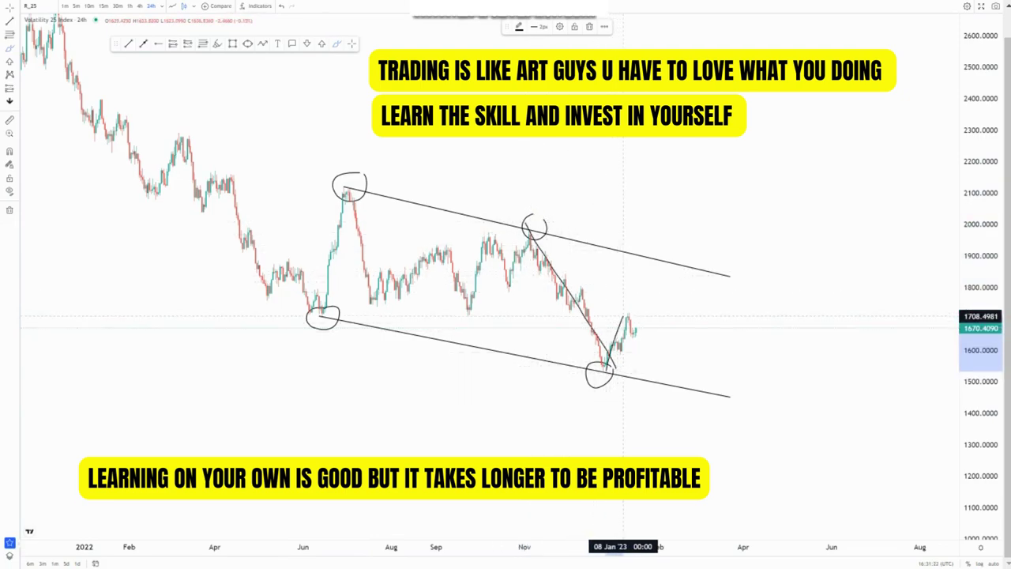
mouse_move(631, 315)
mouse_down()
mouse_move(634, 329)
mouse_move(652, 308)
mouse_move(690, 227)
mouse_move(698, 269)
mouse_move(736, 89)
mouse_up()
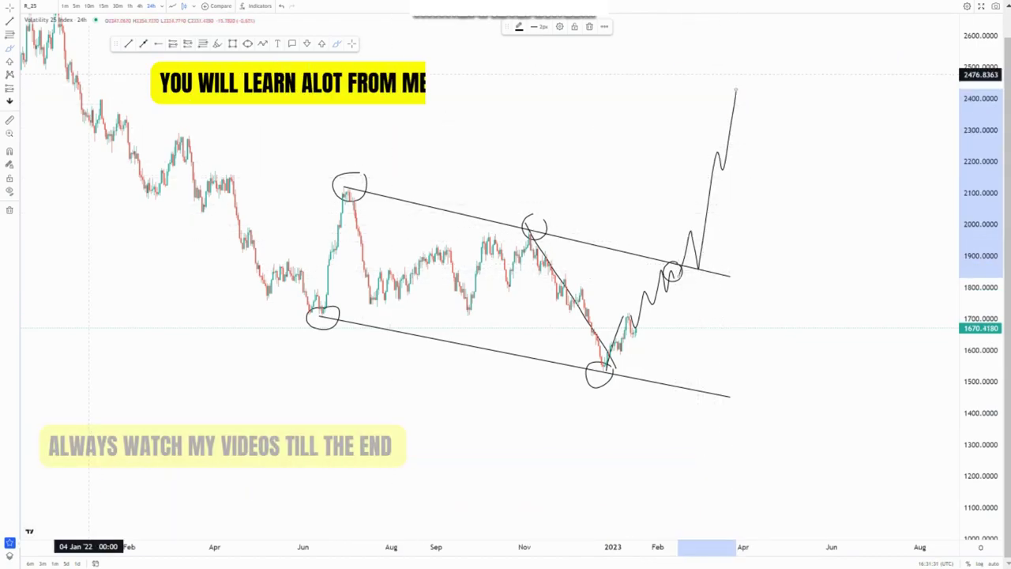
key(ctrl+z)
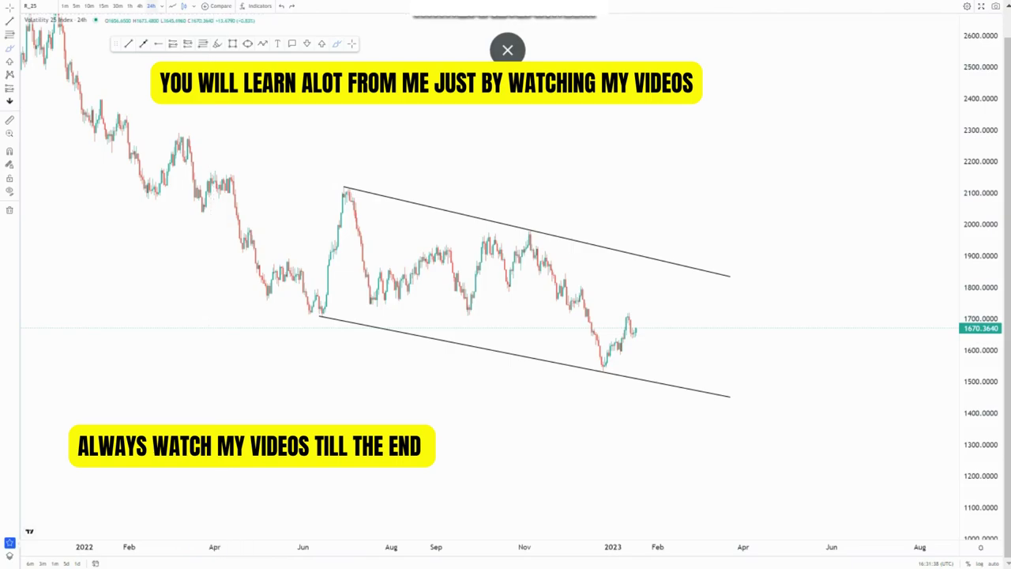
Switch the chart to the 4h timeframe and draw a steeper descending trendline from the 4 Nov '22 high to mid-January 2023.
click(140, 6)
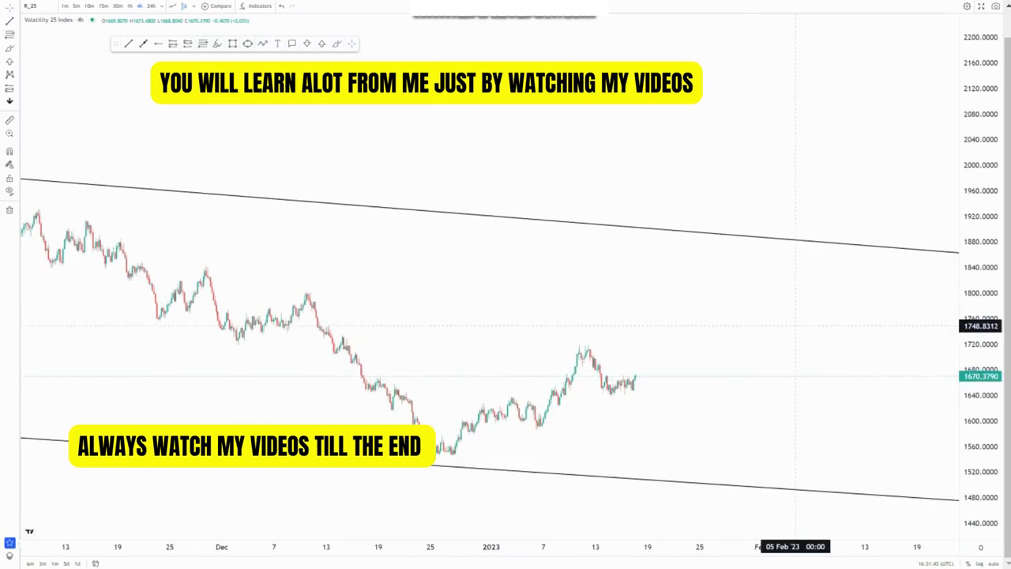
drag(979, 393, 979, 370)
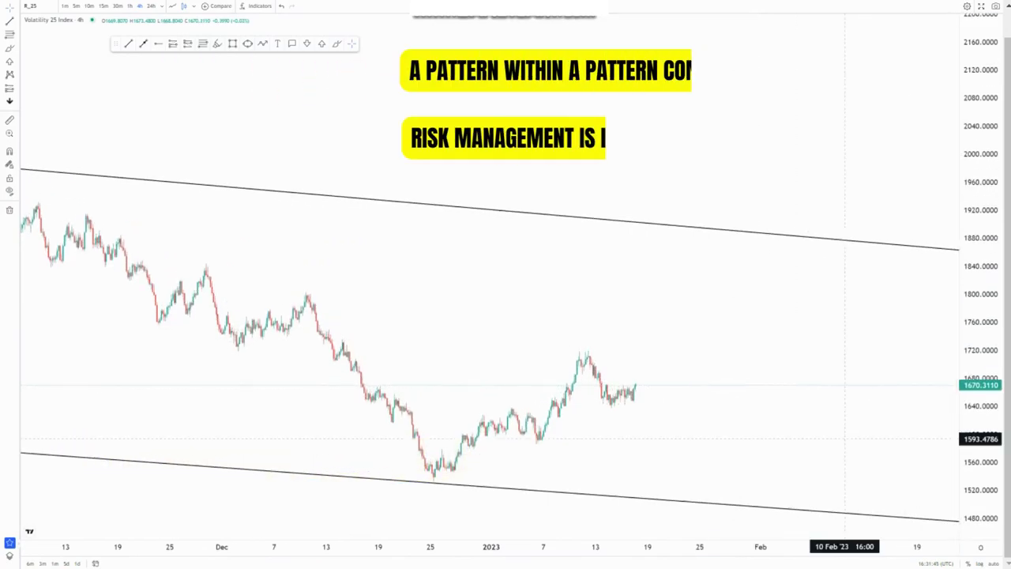
drag(842, 422, 864, 263)
scroll(437, 315, down, 5)
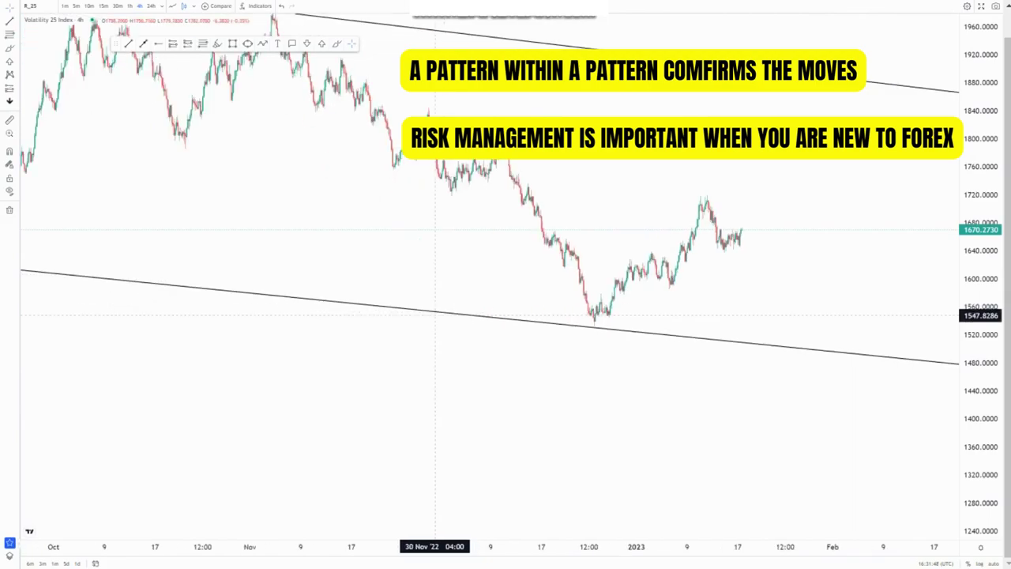
drag(435, 200, 377, 277)
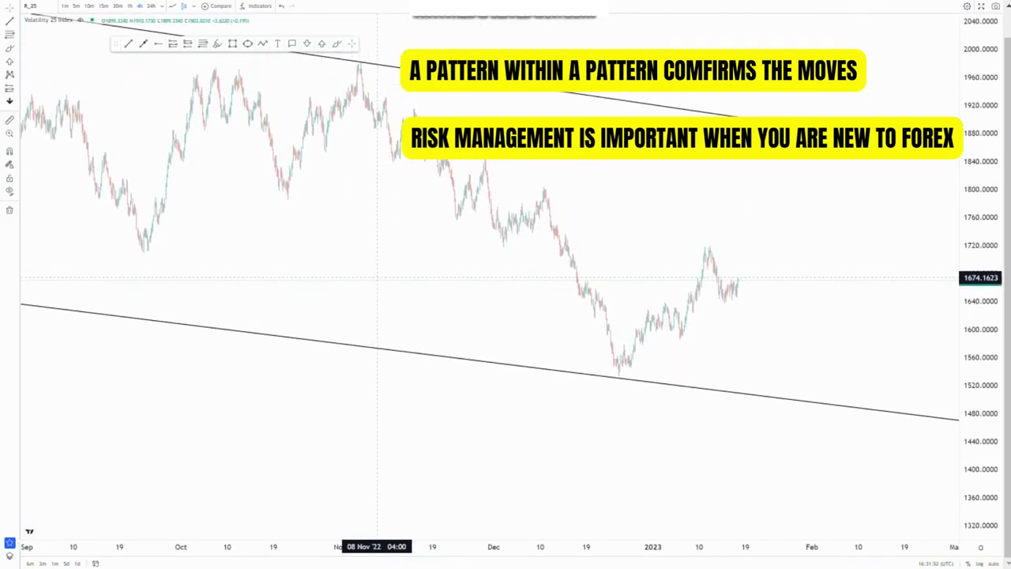
scroll(377, 278, up, 1)
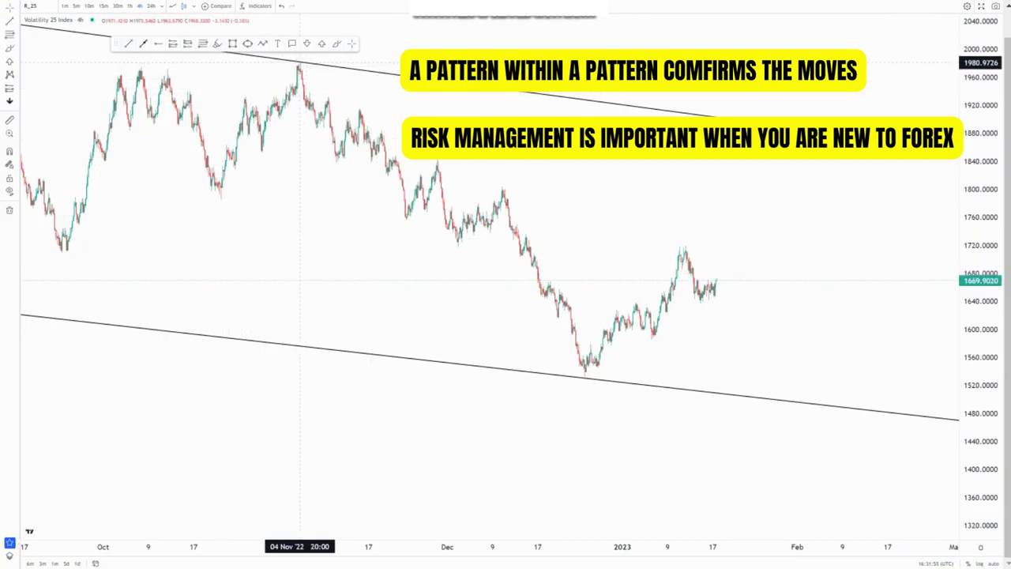
click(299, 63)
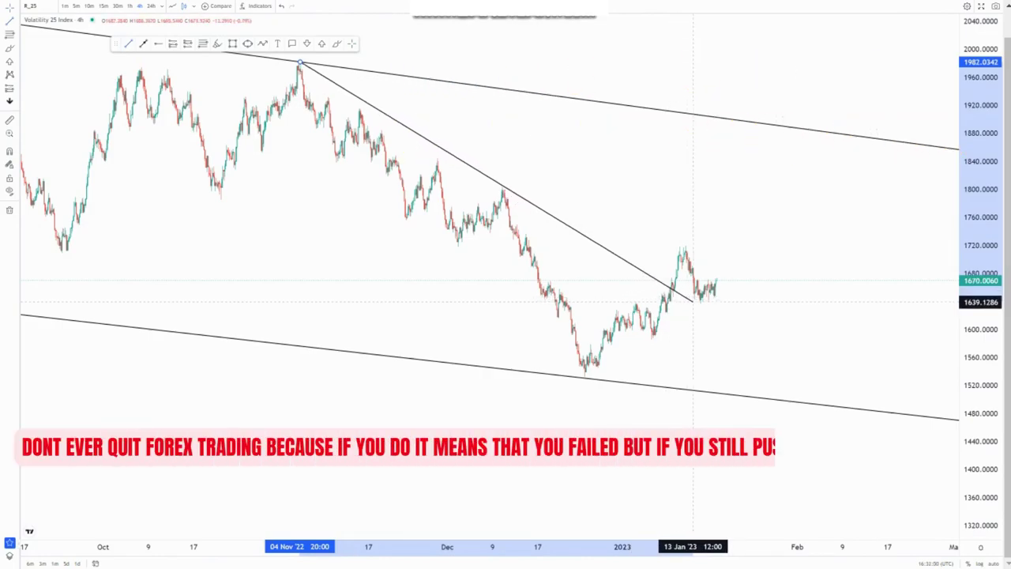
click(691, 305)
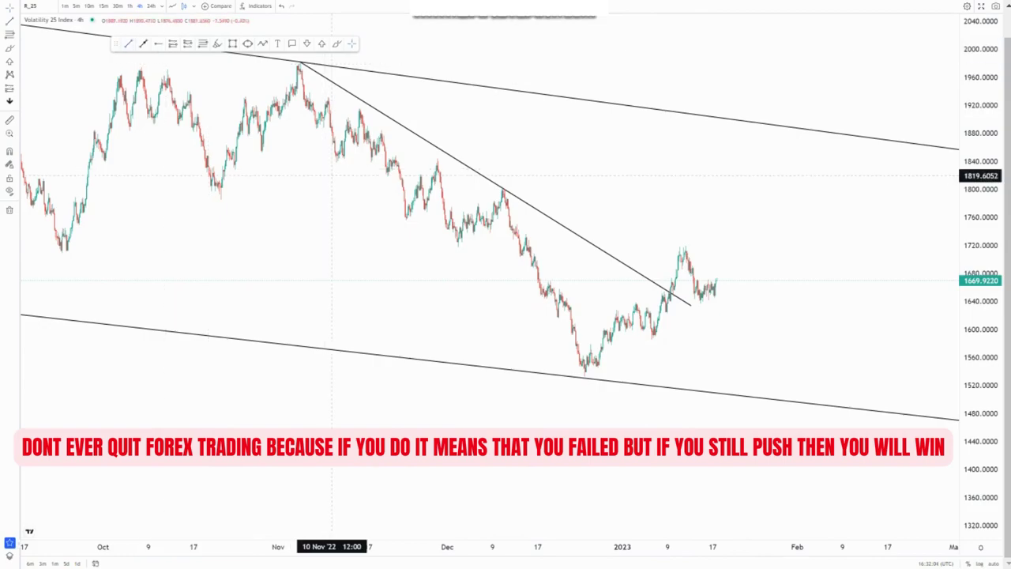
Draw the inner channel's lower trendline and set it from 24 Oct '22 at about 1831 to 27 Dec '22 at about 1524.
click(260, 152)
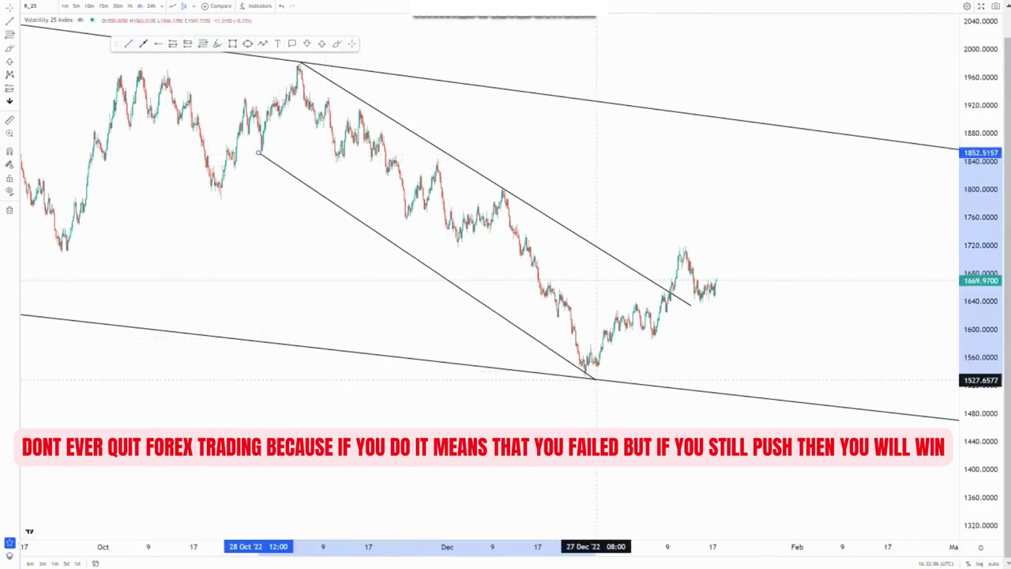
click(596, 380)
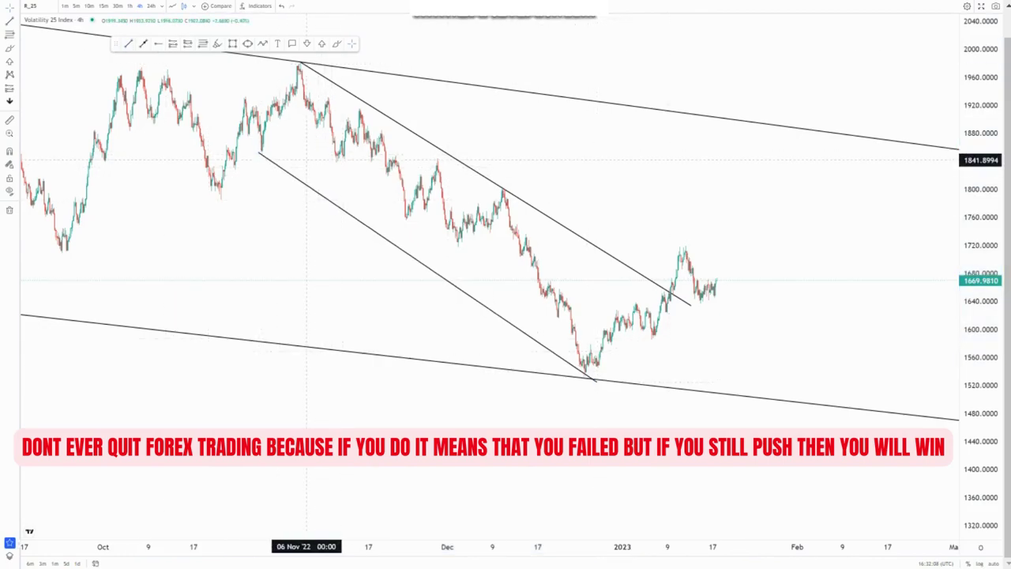
drag(258, 152, 234, 168)
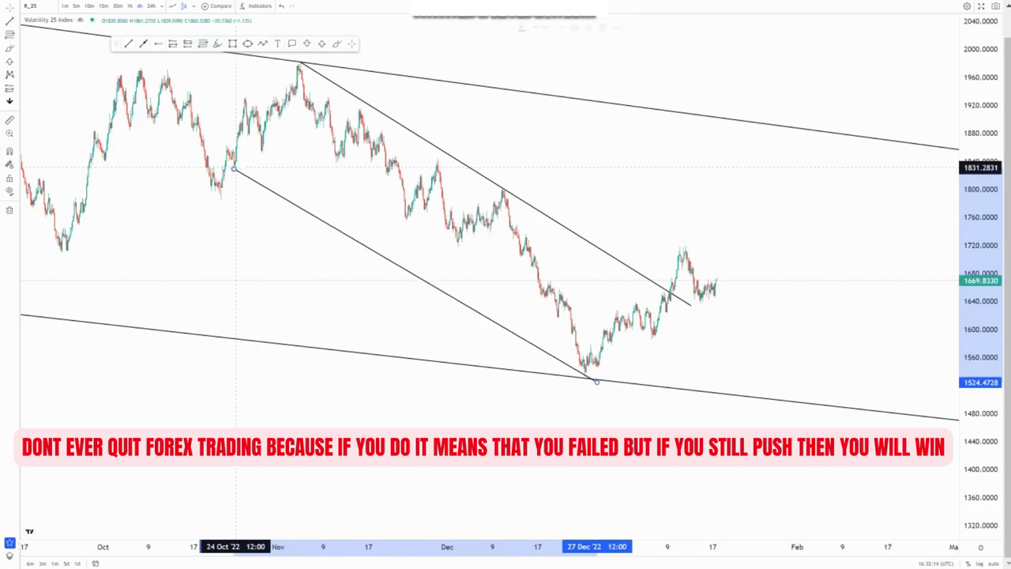
click(567, 122)
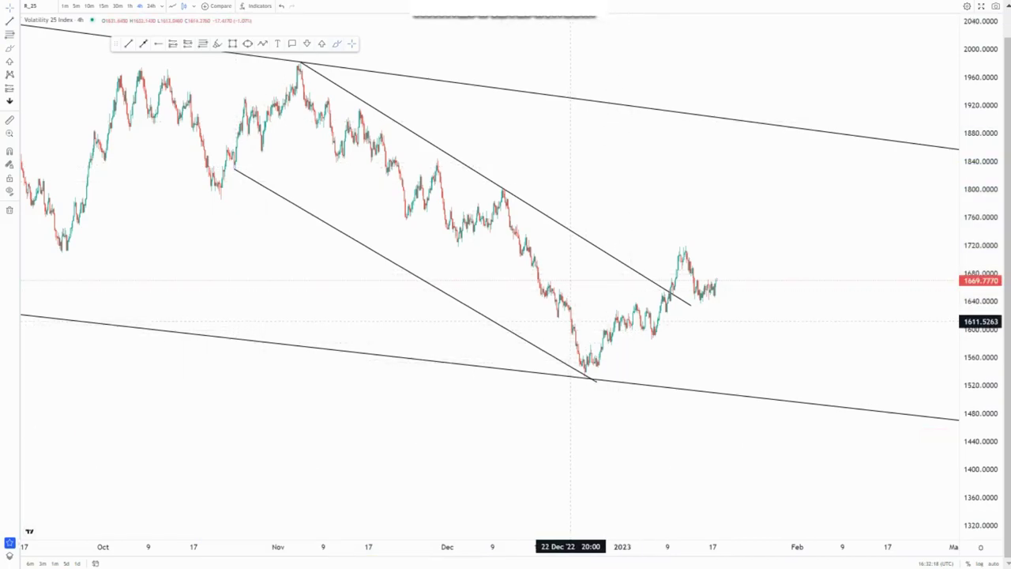
Sketch a rising channel around the price recovery after late December with two brush strokes, and undo them.
drag(573, 318, 704, 223)
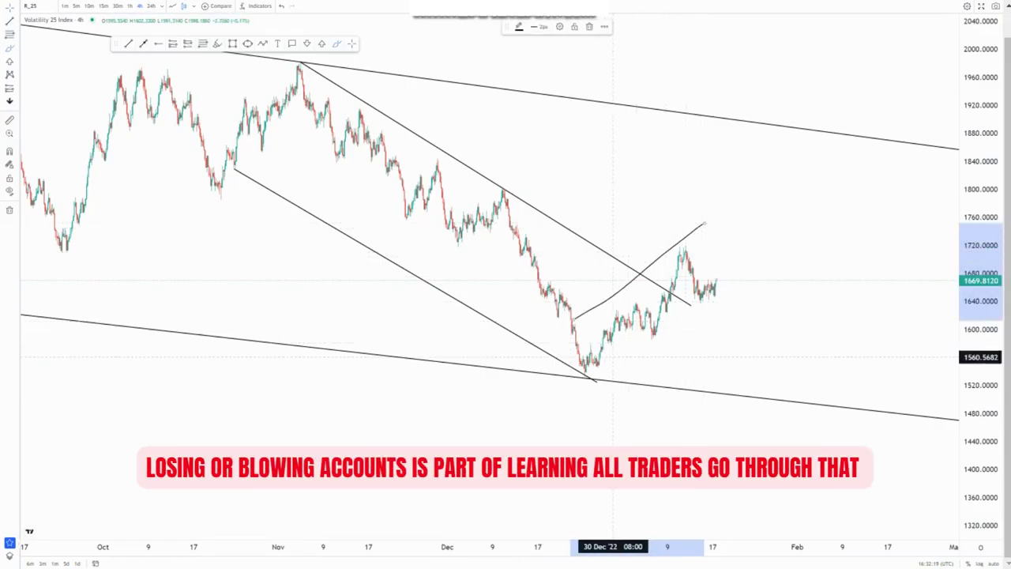
drag(588, 370, 717, 289)
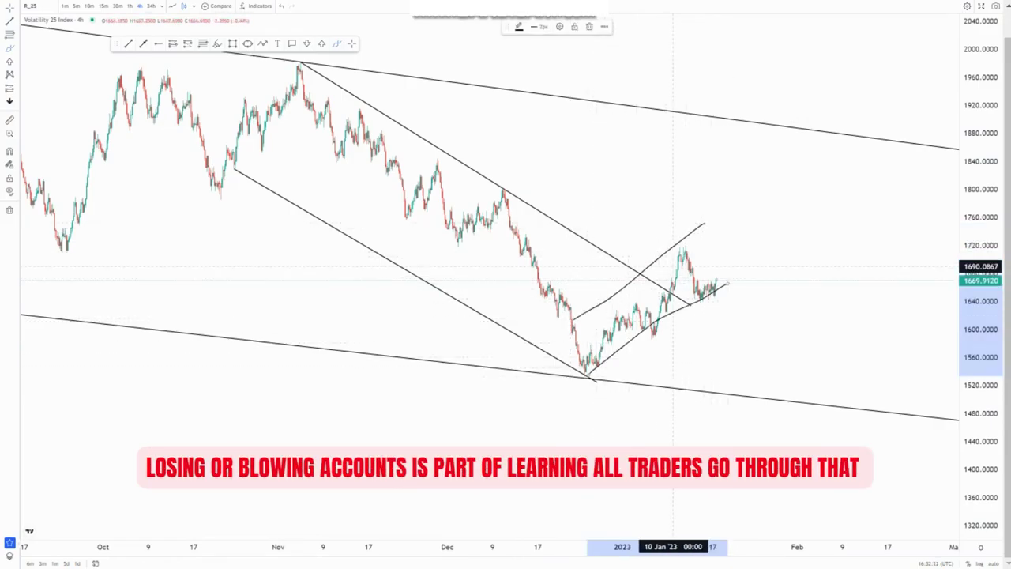
click(281, 6)
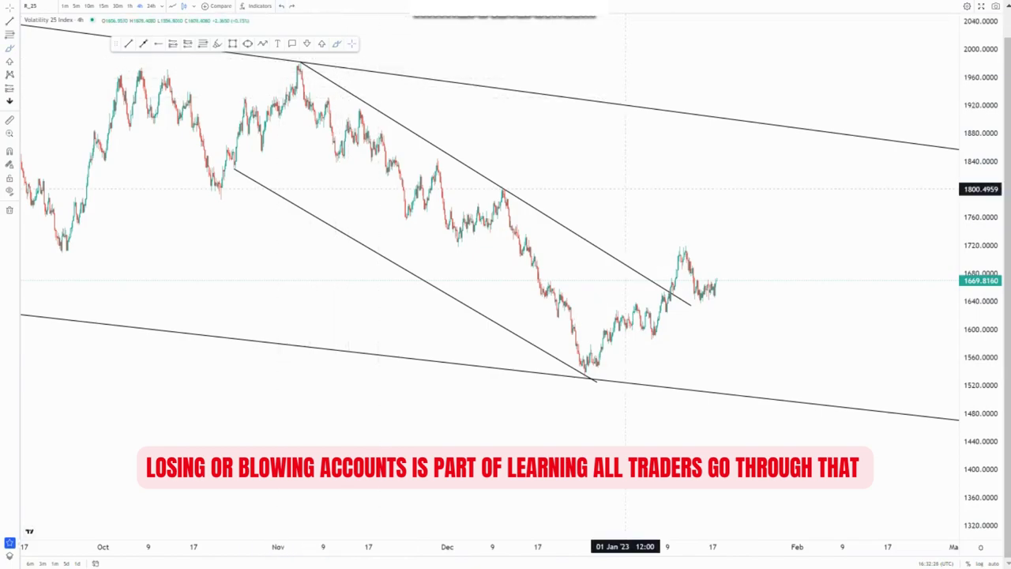
Draw a rising lower trendline from the 25 Dec '22 low at about 1532, under the January lows, to 19 Jan '23.
scroll(707, 284, up, 3)
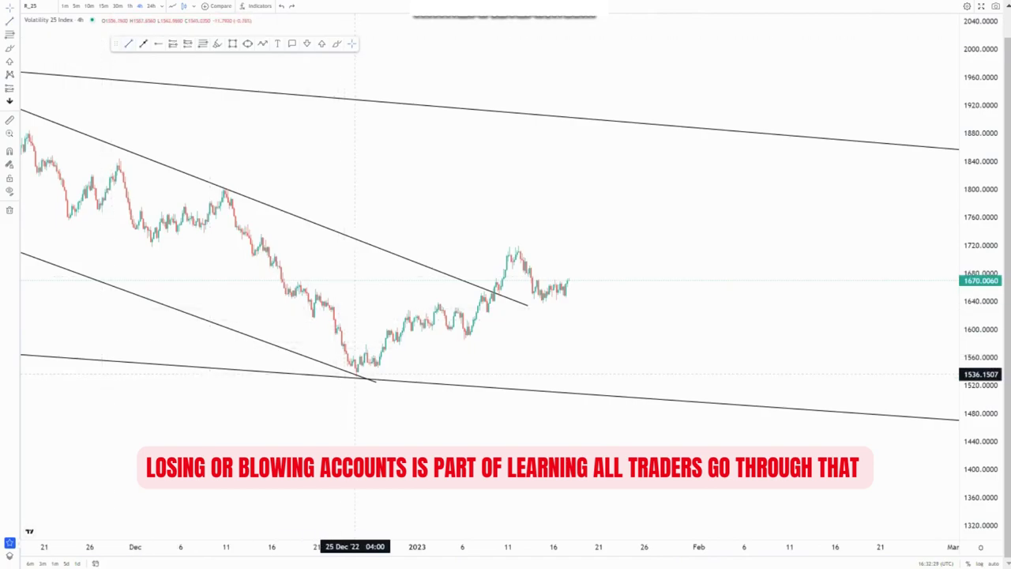
click(357, 377)
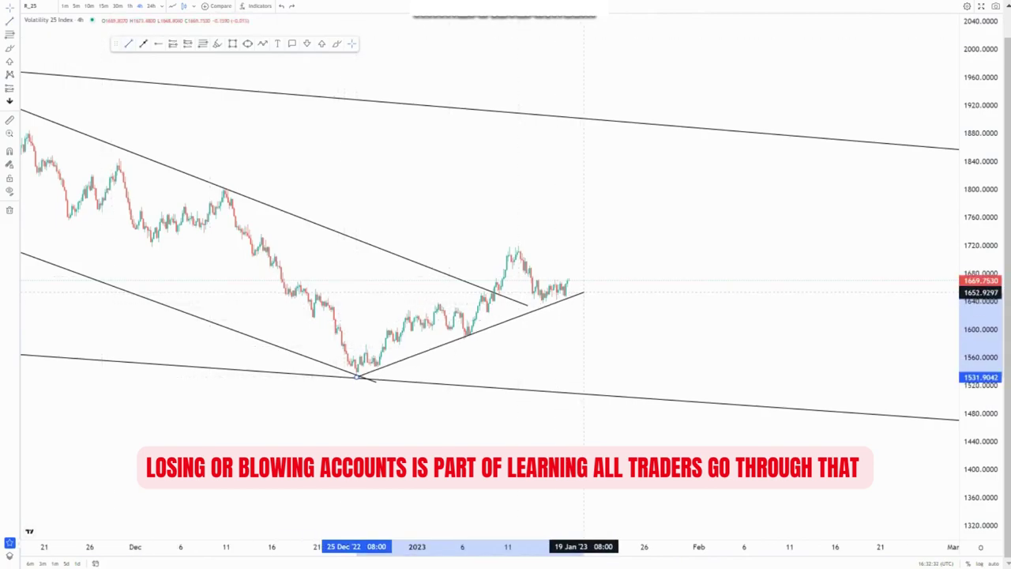
click(586, 287)
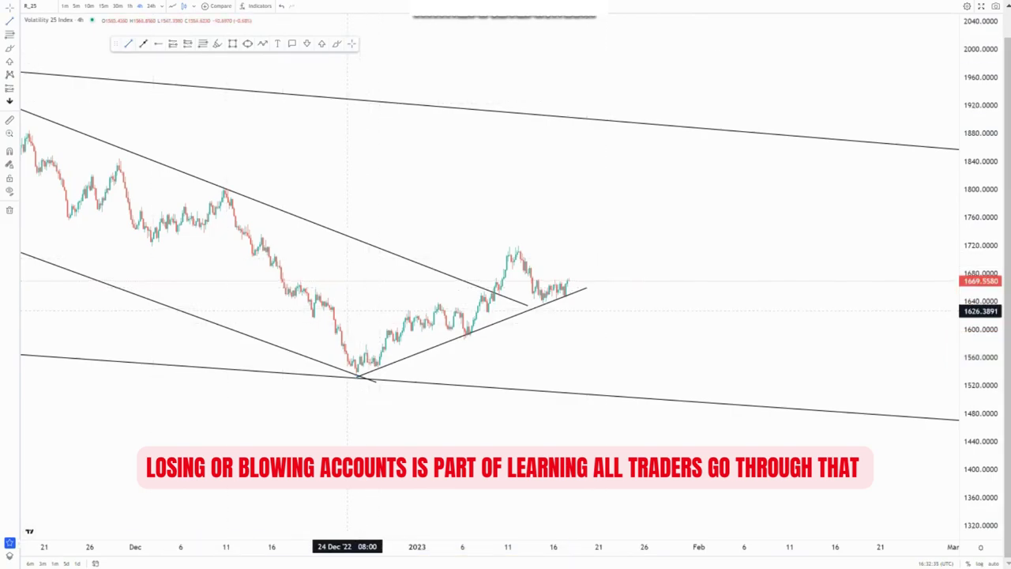
Draw the rising channel's upper trendline over the January high, from 22 Dec '22 at about 1630 to 16 Jan '23 at about 1745.
click(335, 324)
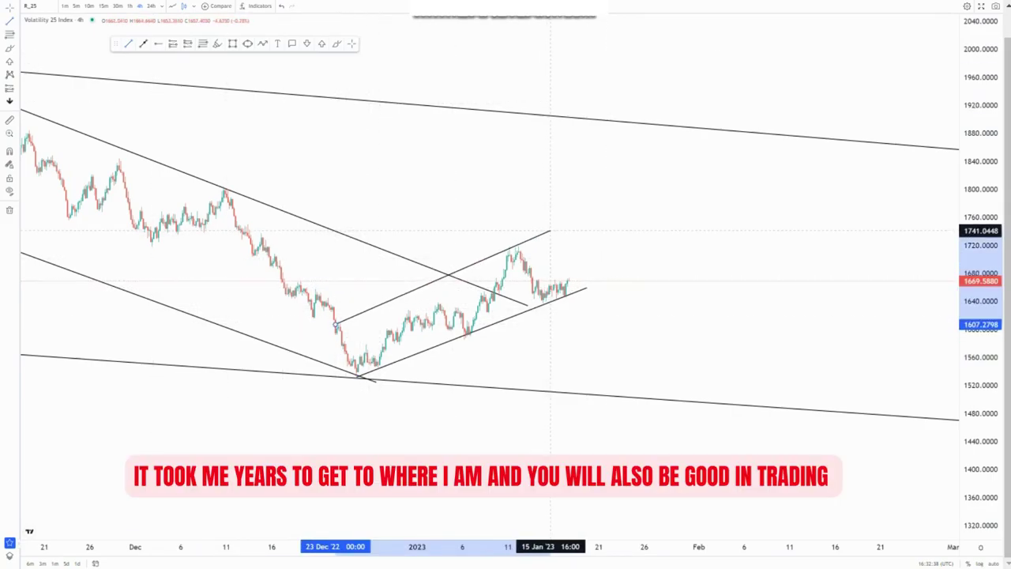
click(550, 230)
click(336, 324)
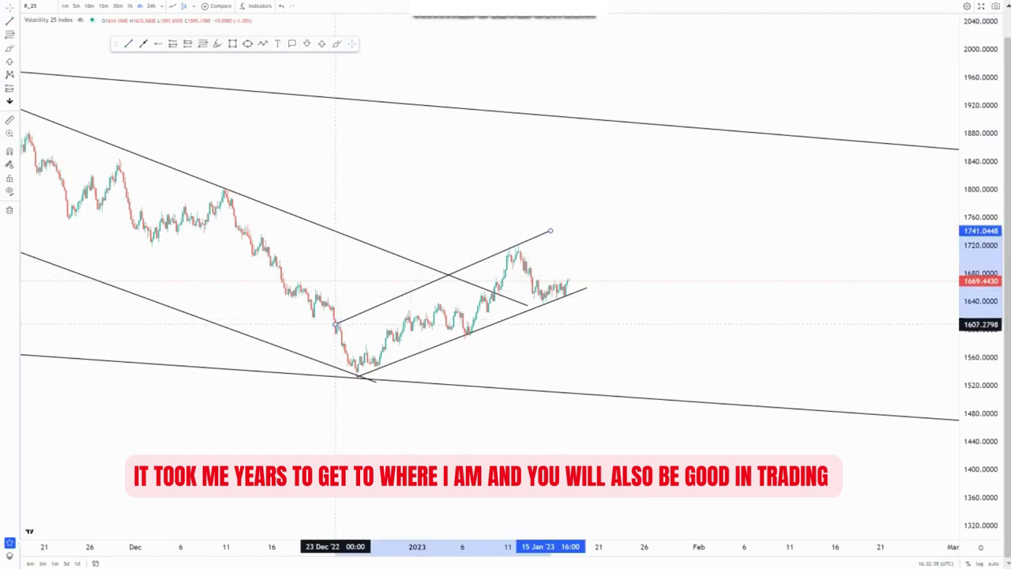
drag(335, 324, 330, 308)
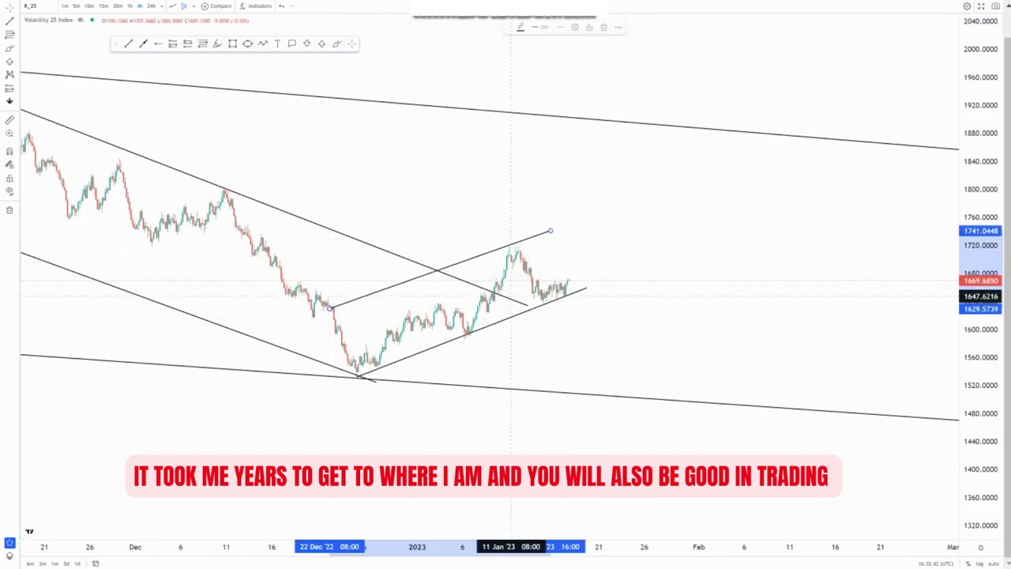
click(622, 274)
drag(550, 230, 558, 233)
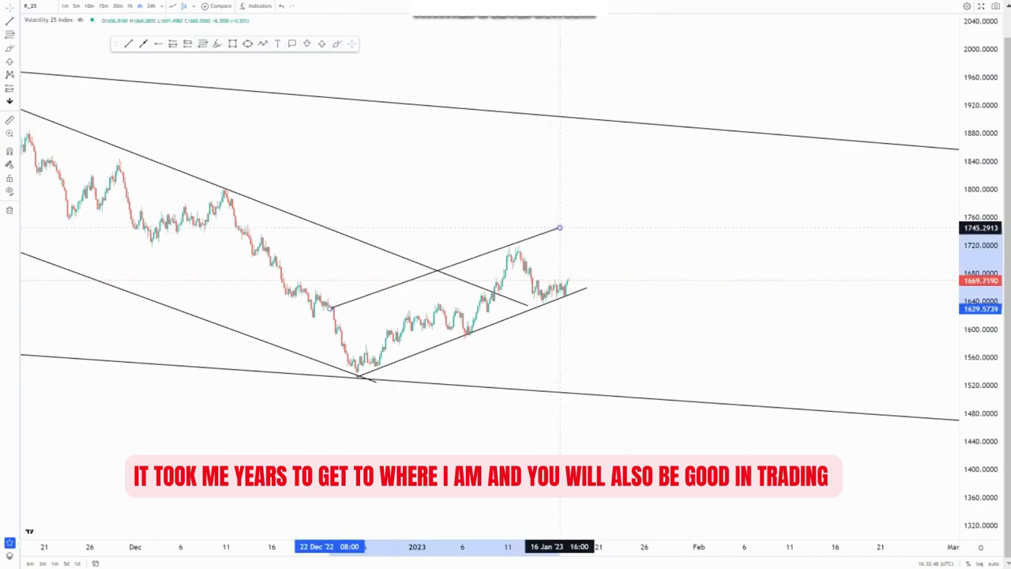
click(562, 261)
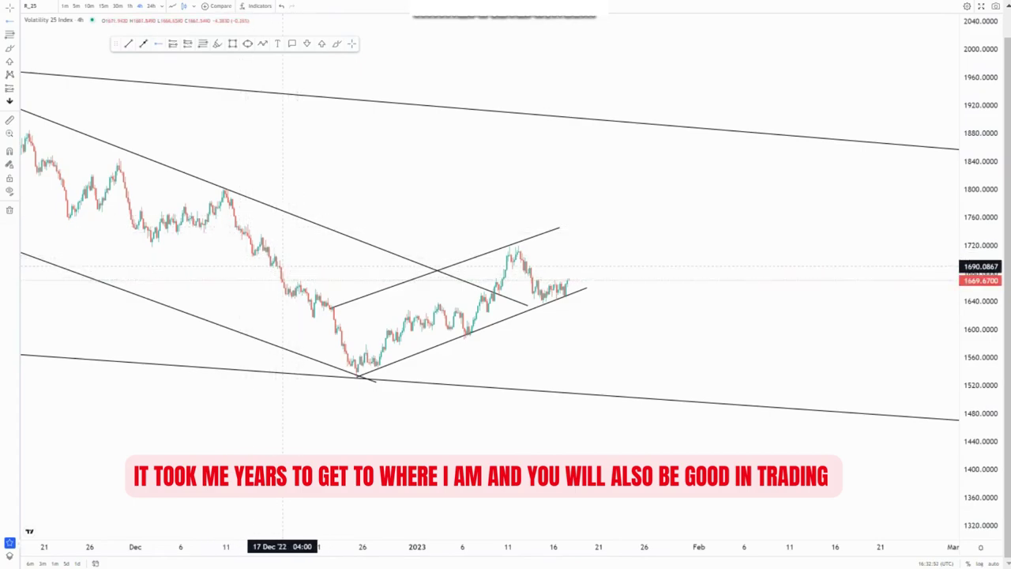
Place a horizontal ray at about 1707 from mid-December, circle the January rise, and brush projected paths to the outer channel's lower and upper trendlines.
click(272, 254)
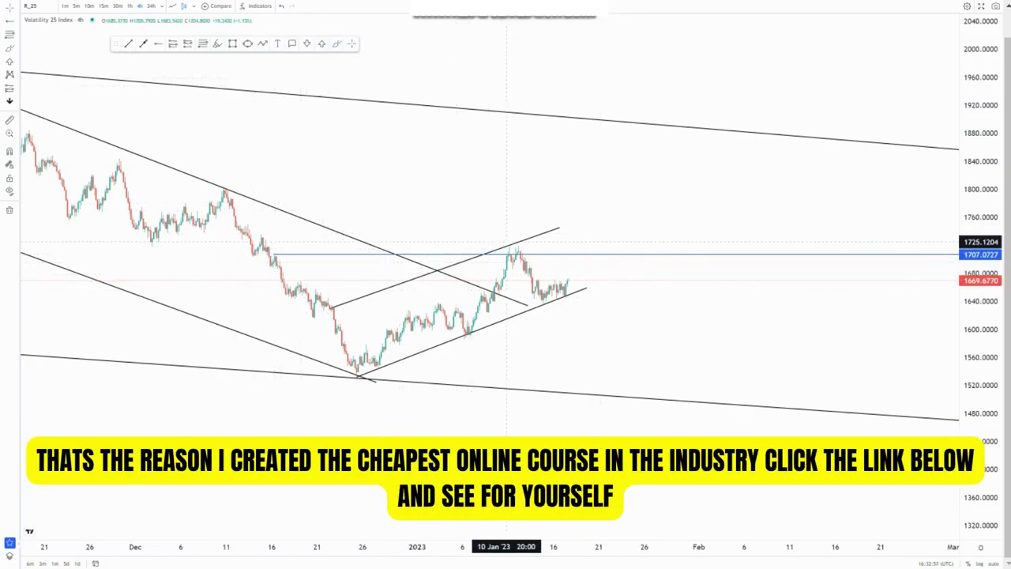
mouse_move(508, 244)
mouse_down()
mouse_move(468, 340)
mouse_move(503, 298)
mouse_up()
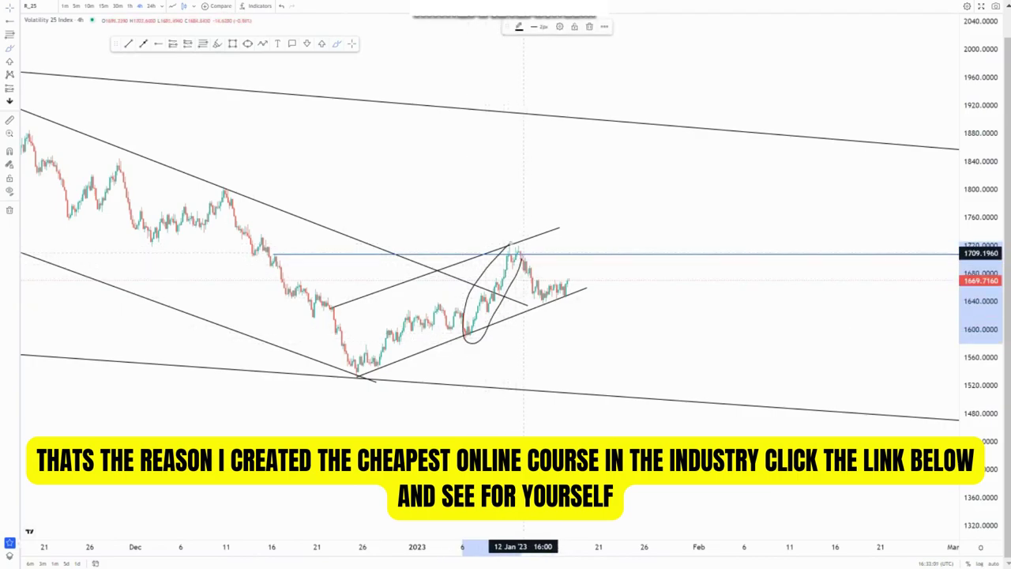
drag(523, 253, 576, 380)
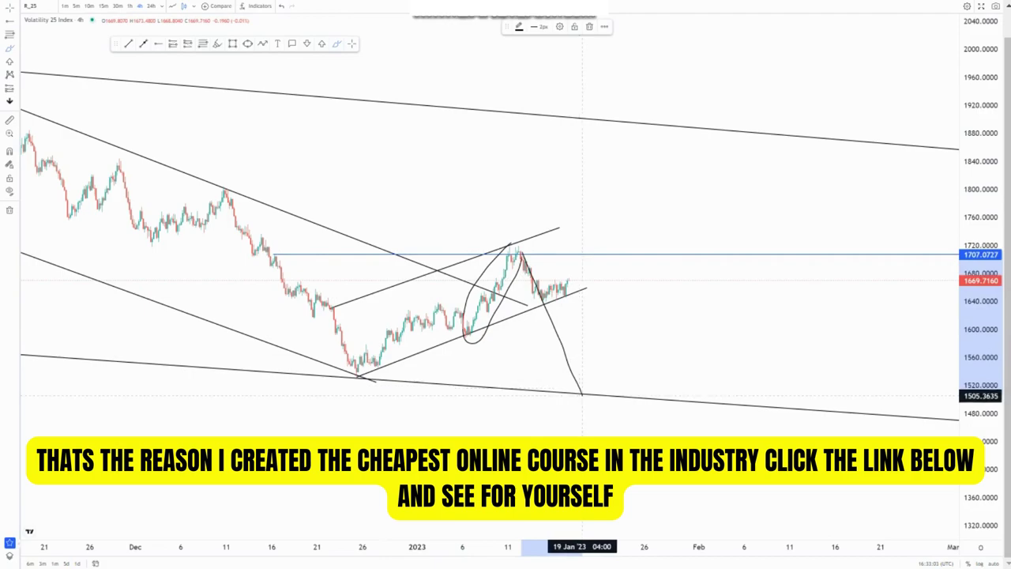
mouse_move(359, 376)
mouse_down()
mouse_move(554, 376)
mouse_move(598, 267)
mouse_move(606, 201)
mouse_up()
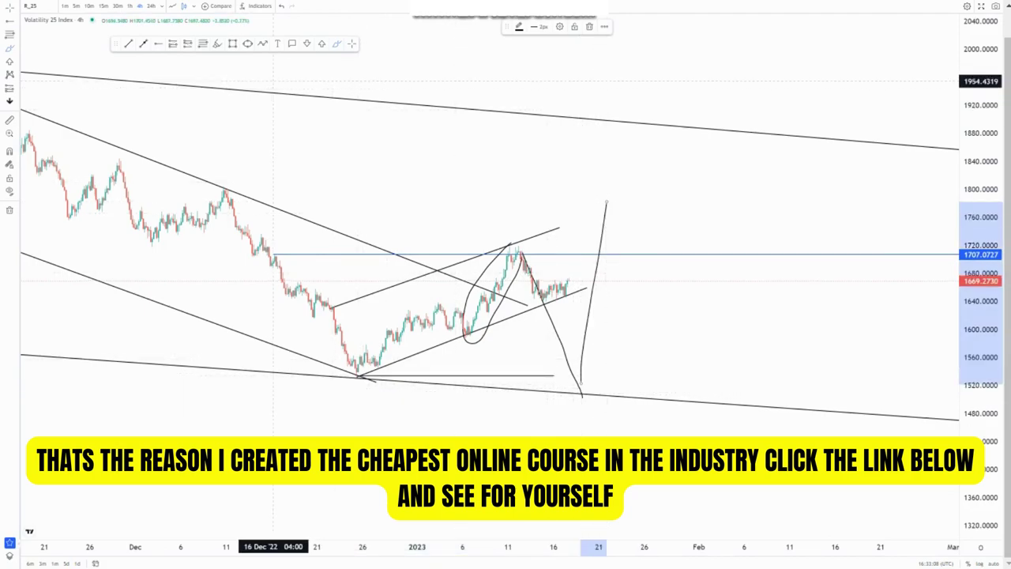
mouse_move(332, 307)
mouse_down()
mouse_move(383, 365)
mouse_move(491, 253)
mouse_move(551, 306)
mouse_move(610, 151)
mouse_up()
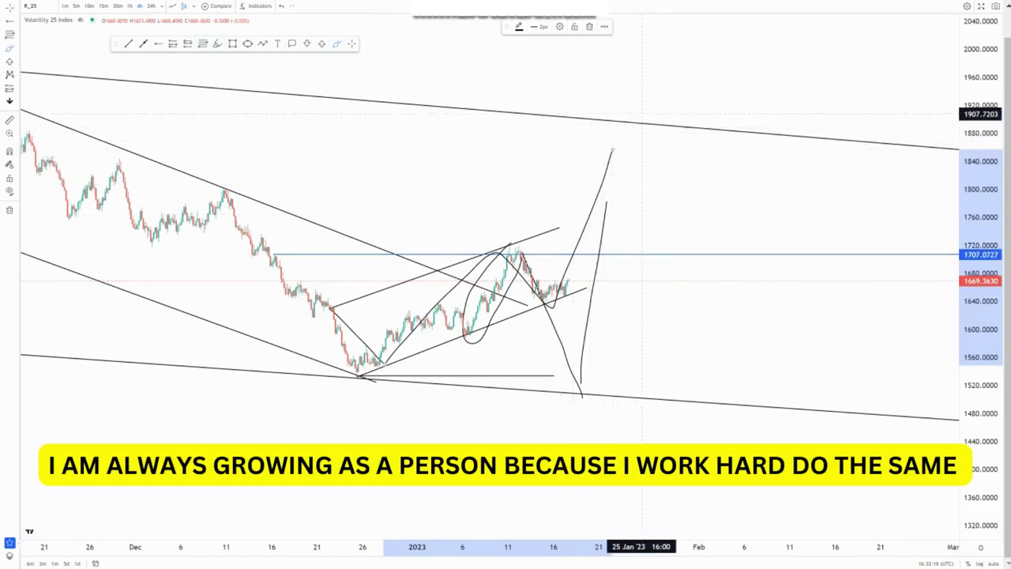
drag(635, 113, 608, 119)
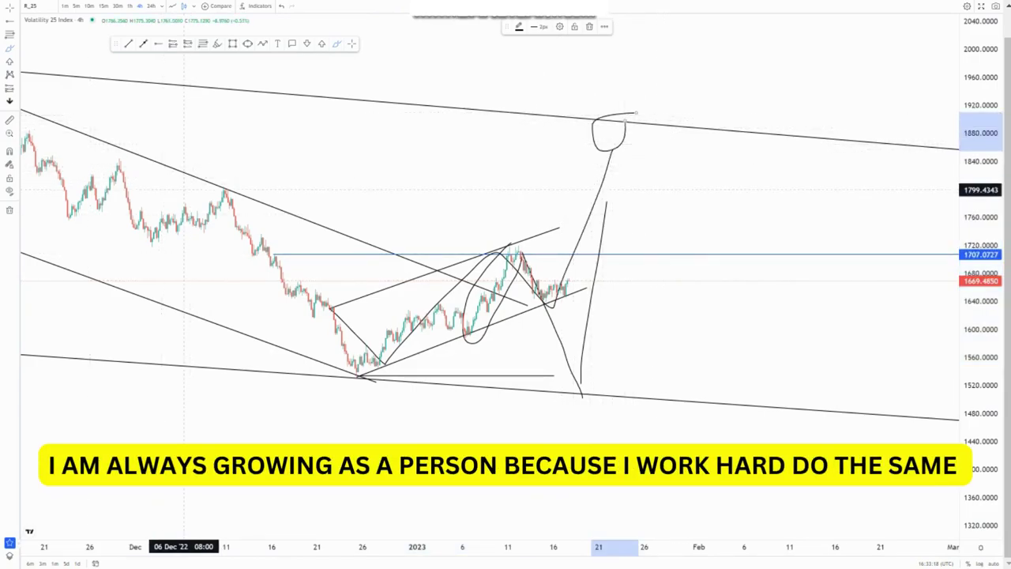
Circle the November–December decline inside the descending inner channel, and undo the brush sketches.
scroll(184, 190, down, 3)
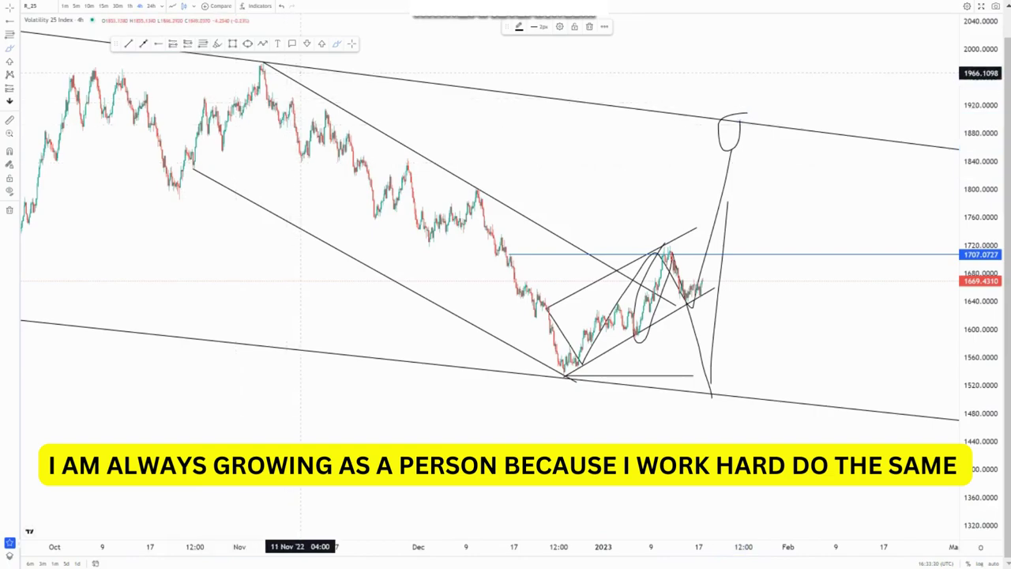
mouse_move(296, 73)
mouse_down()
mouse_move(237, 79)
mouse_move(278, 241)
mouse_move(537, 278)
mouse_move(519, 201)
mouse_up()
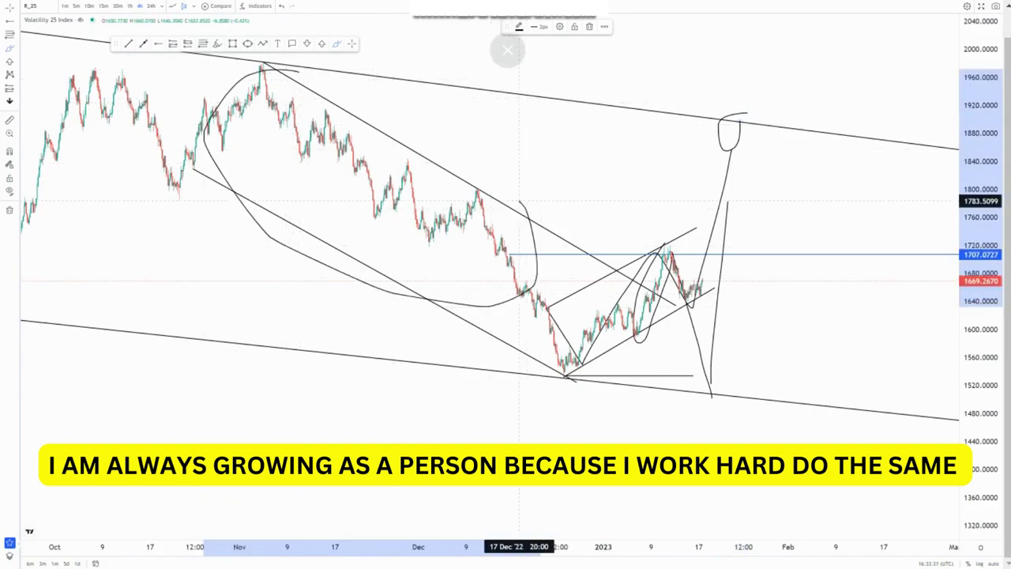
click(281, 5)
click(281, 5)
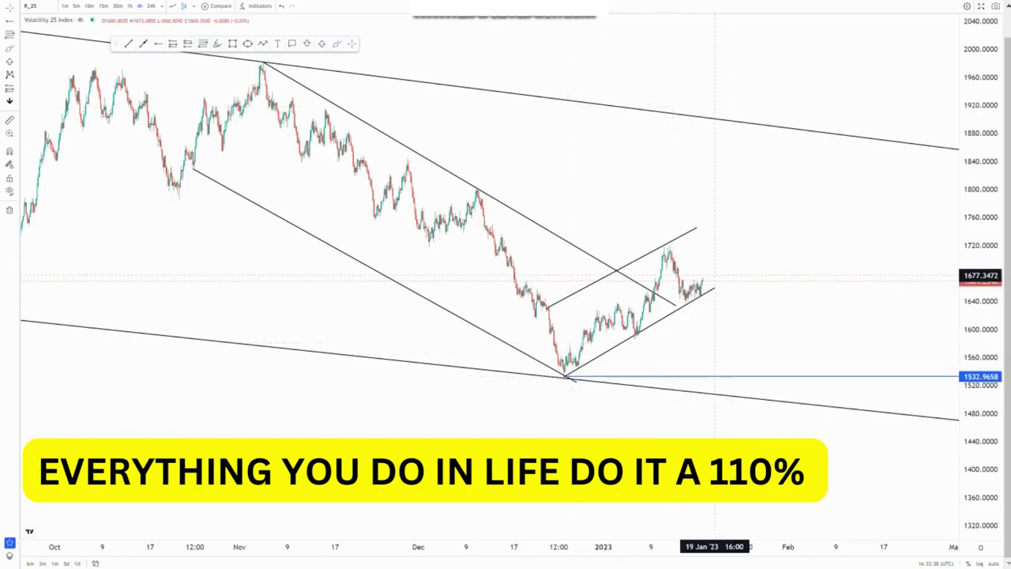
Sketch the mid-January drop, its consolidation and a projected fall to the 1533 ray with brush strokes, and undo them.
mouse_move(702, 279)
mouse_down()
mouse_move(708, 301)
mouse_move(709, 278)
mouse_up()
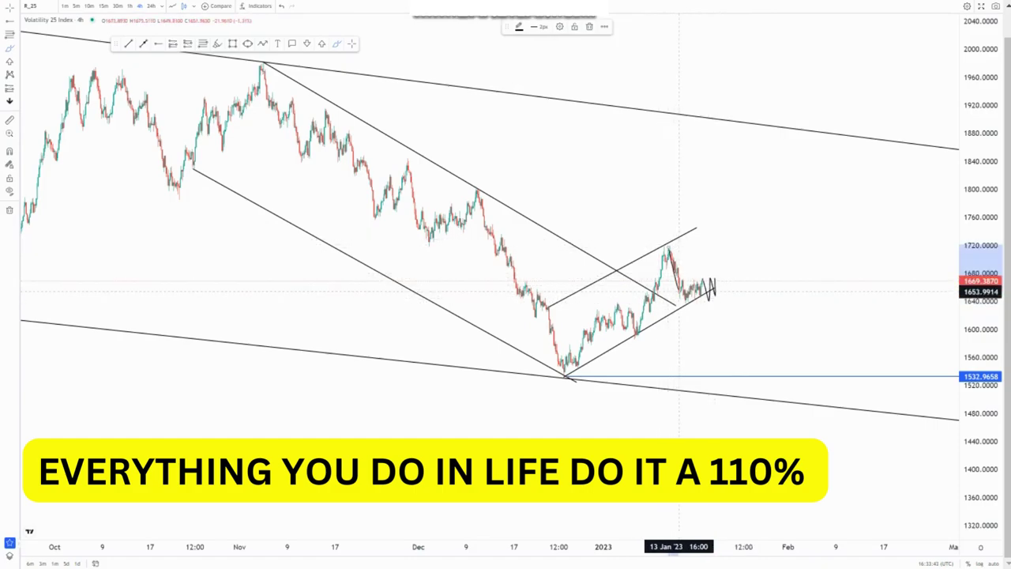
mouse_move(680, 281)
mouse_down()
mouse_move(712, 279)
mouse_move(716, 373)
mouse_up()
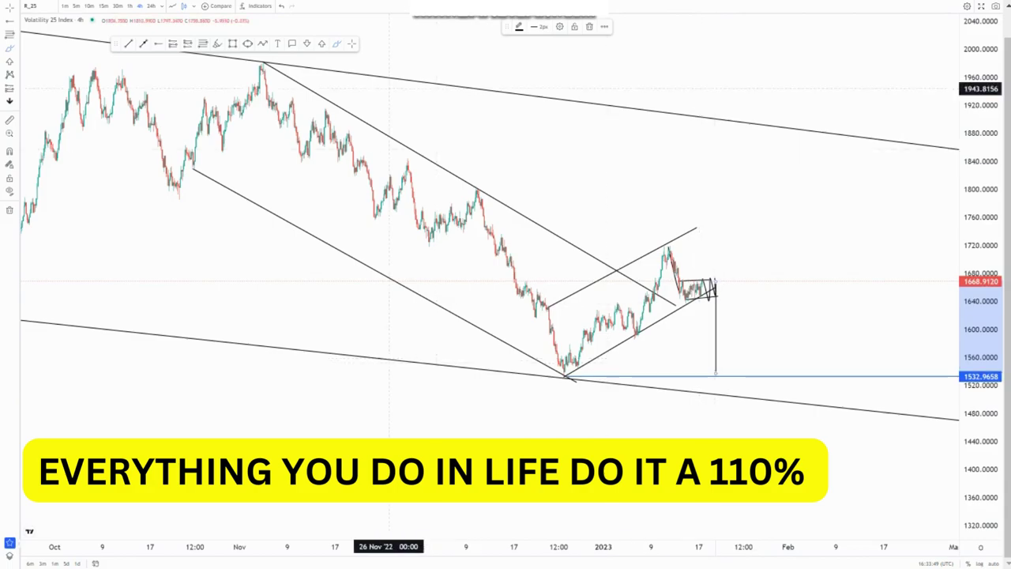
click(281, 7)
click(281, 6)
click(281, 6)
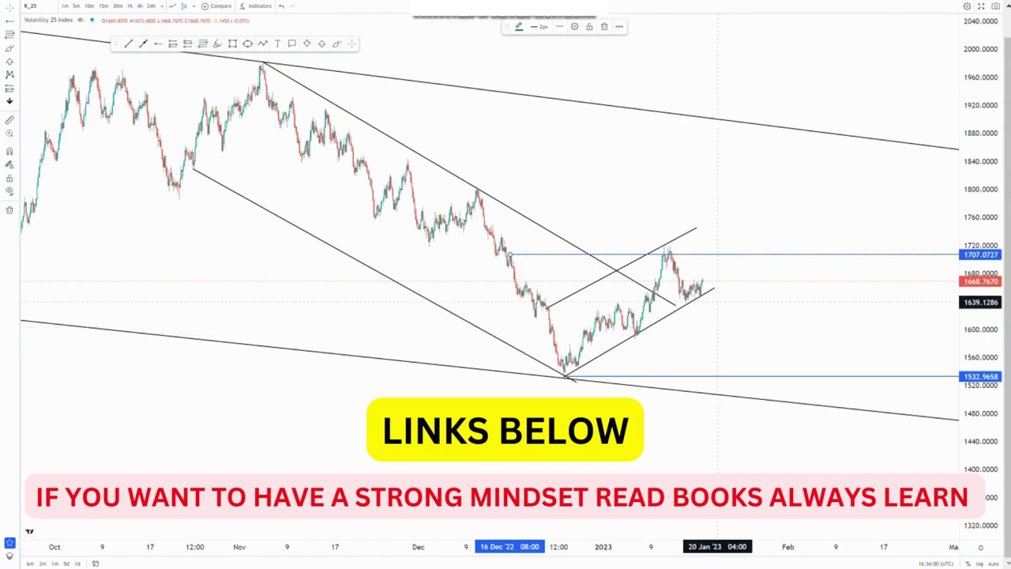
Extend the rising channel's lower trendline to 22 Jan '23 at about 1660 and select the 1707 ray for removal.
drag(714, 287, 729, 287)
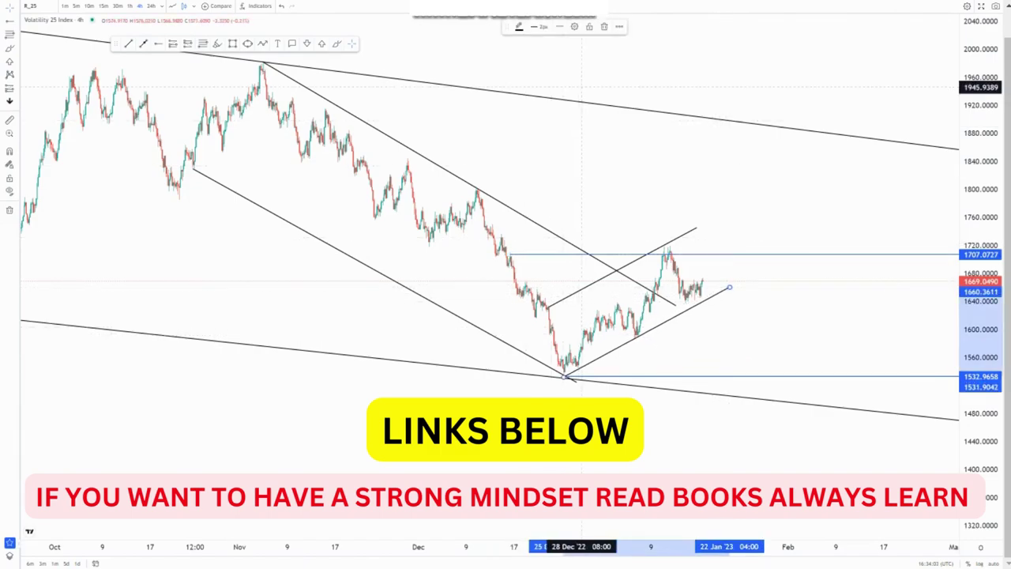
click(614, 251)
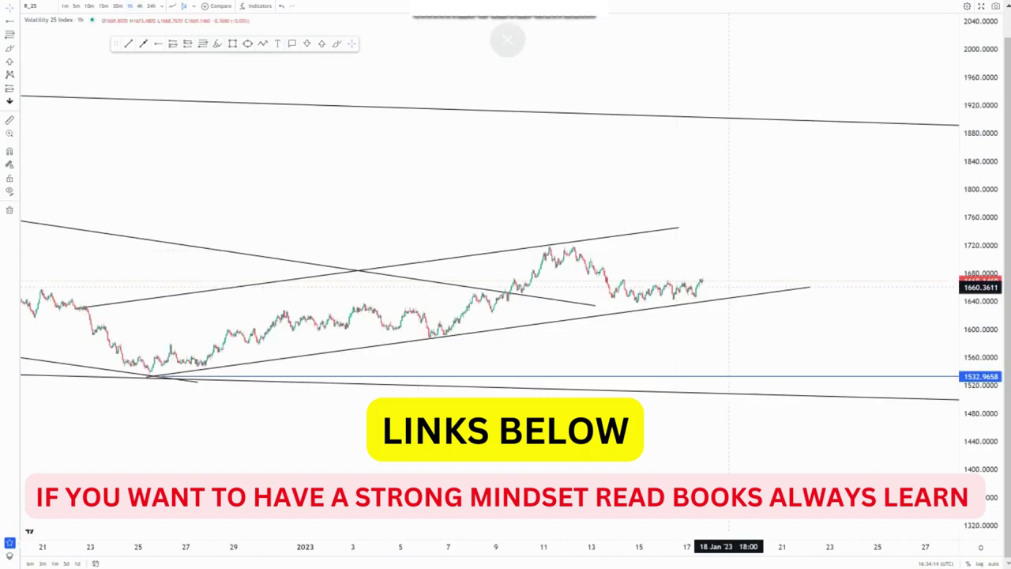
On the 1h chart, adjust the rising channel's upper trendline to run from 22 Dec '22 at about 1634 to 19 Jan '23 at about 1752.
drag(976, 466, 950, 259)
scroll(782, 367, down, 4)
scroll(782, 367, up, 3)
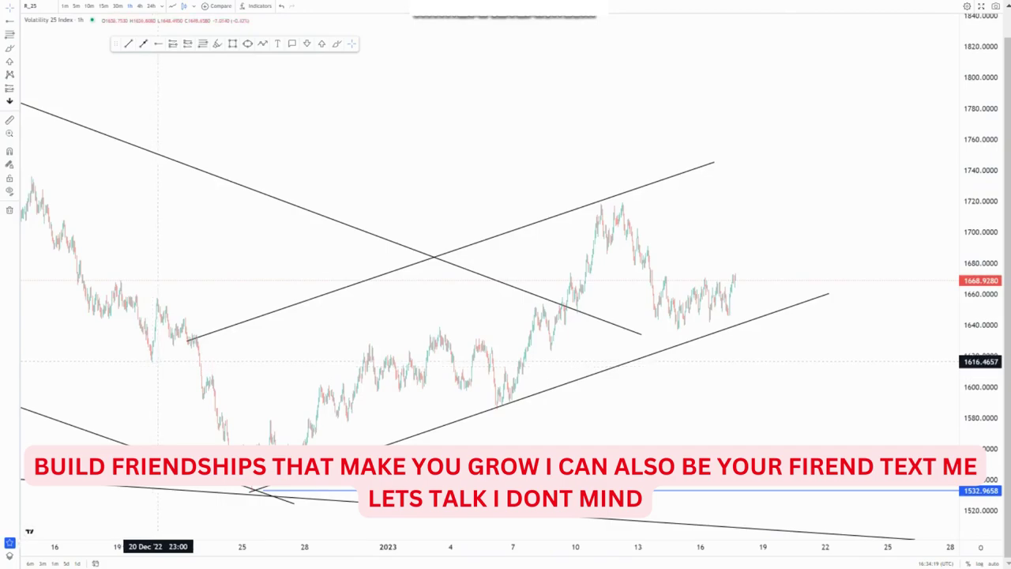
drag(189, 341, 192, 334)
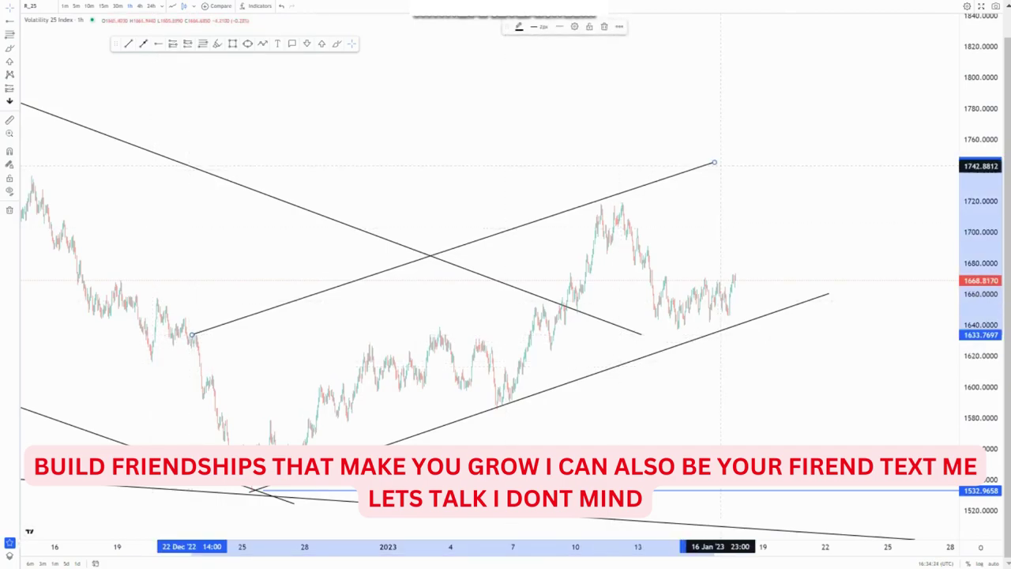
drag(714, 162, 760, 151)
Draw a steep upper trendline along the January rally from 8 Jan '23 at about 1652.5 to 11 Jan at about 1718.
scroll(546, 235, down, 2)
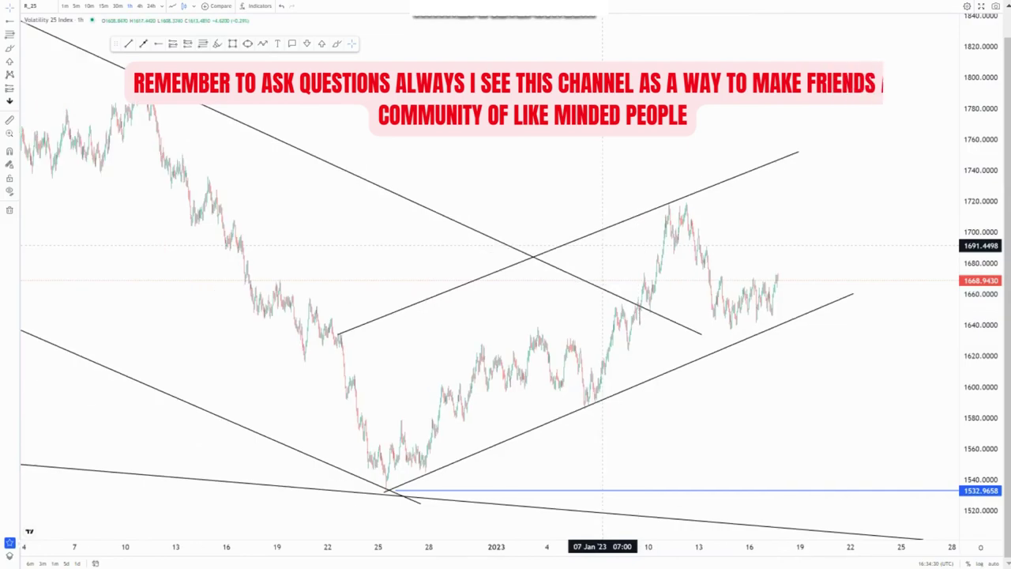
scroll(660, 296, up, 2)
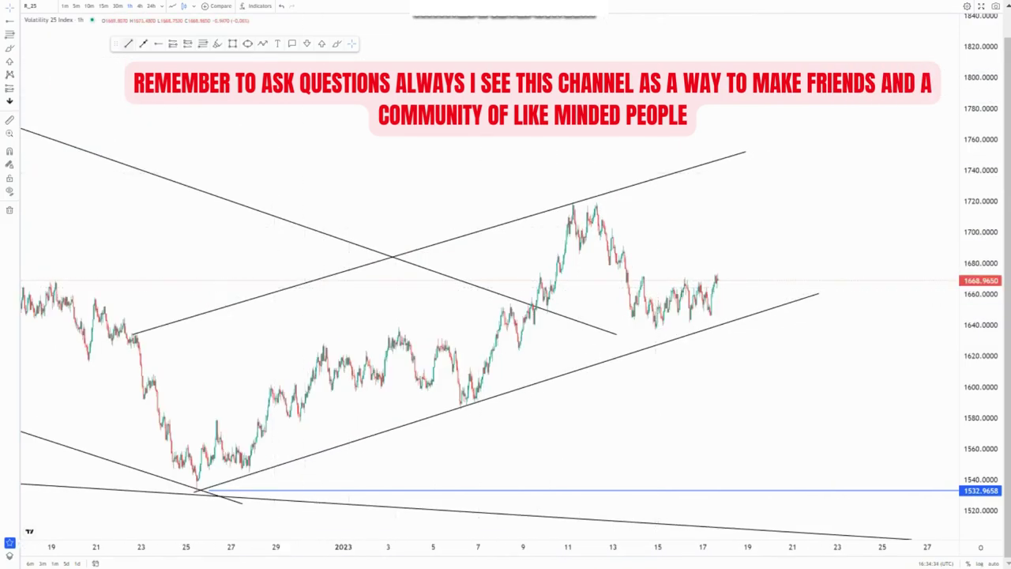
click(509, 306)
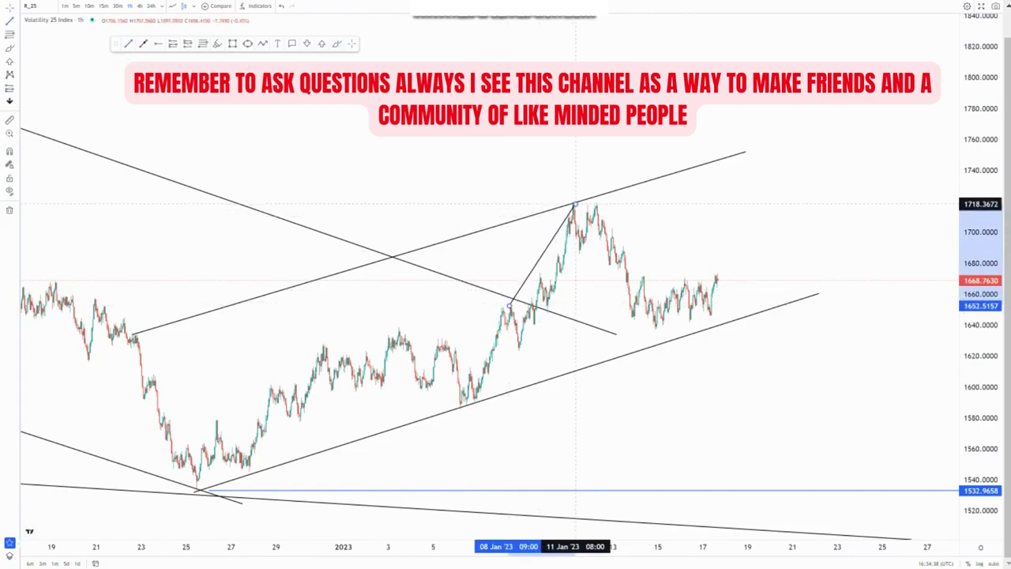
click(574, 204)
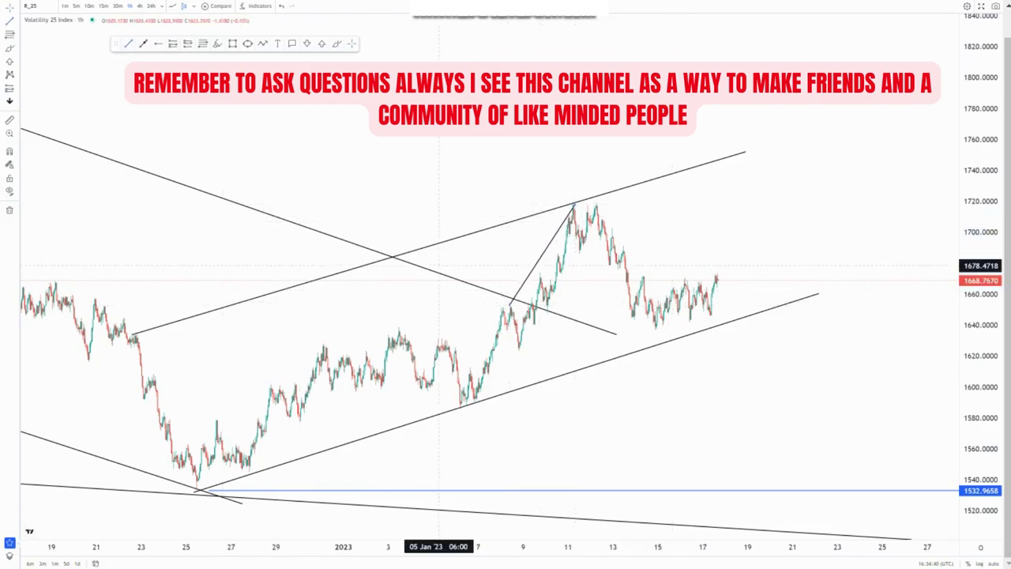
Draw the steep channel's lower trendline and set it from 8 Jan '23 at about 1622 to 12 Jan at about 1708.
click(524, 346)
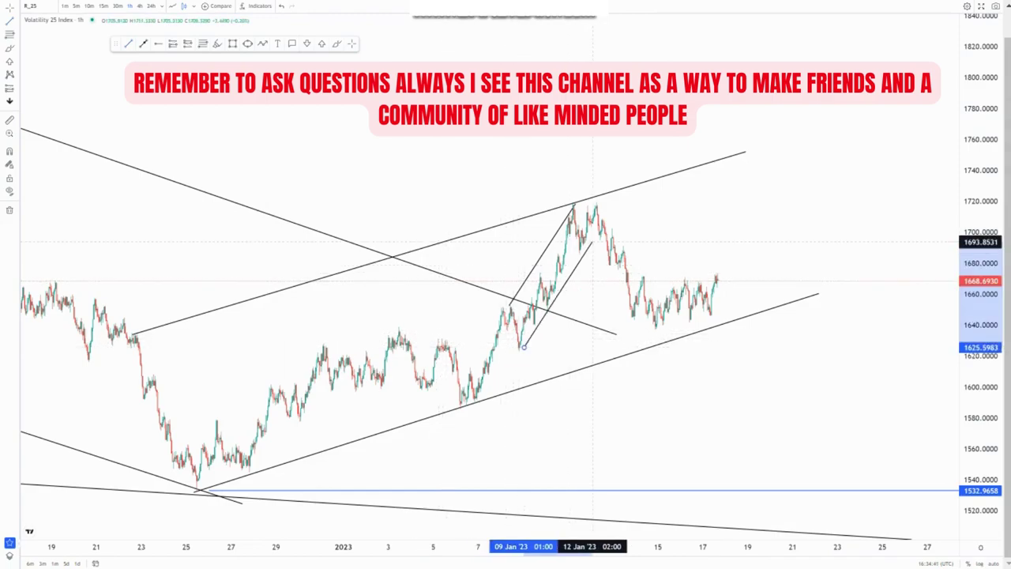
click(600, 221)
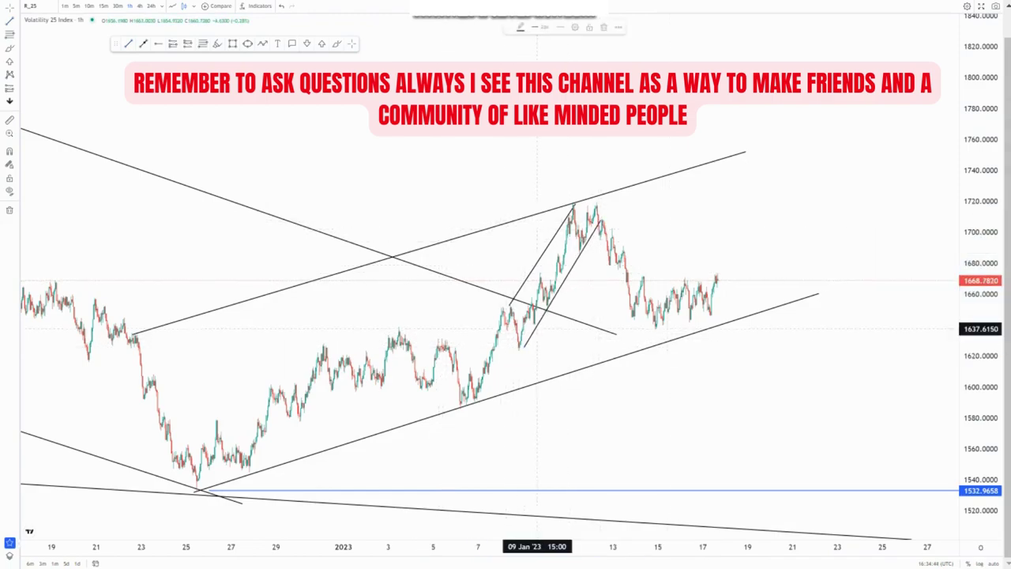
drag(523, 345, 521, 351)
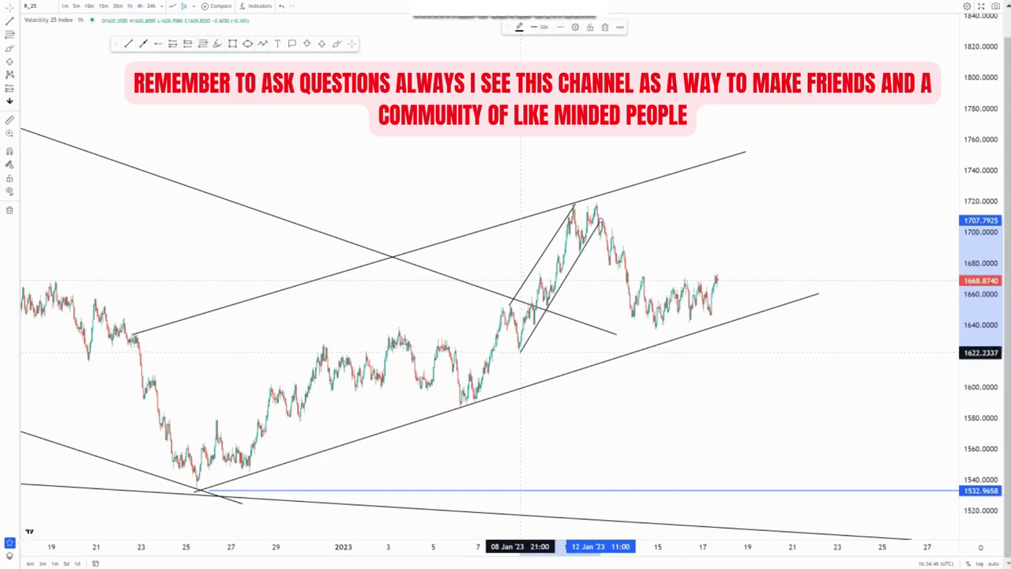
click(545, 352)
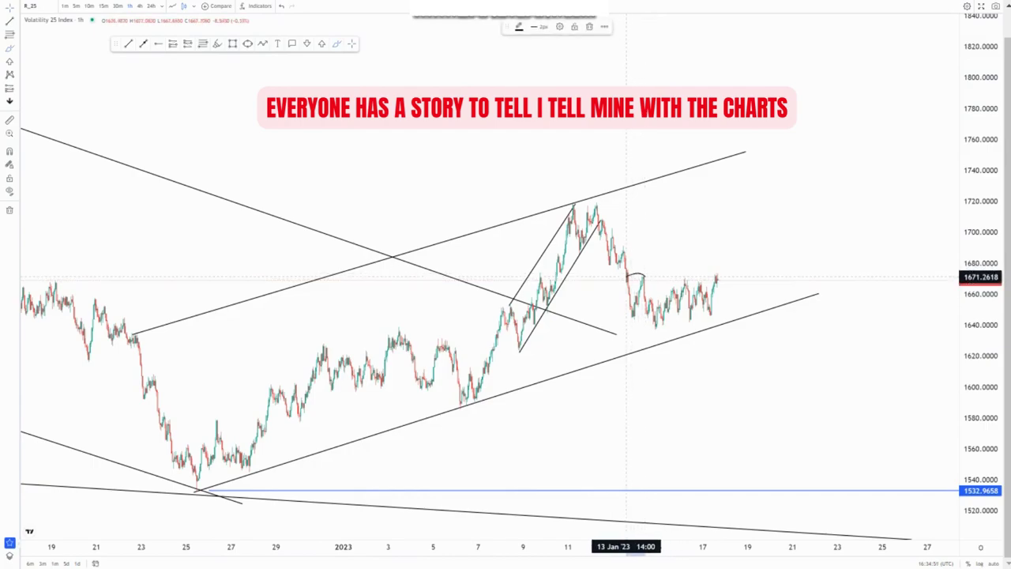
Circle the mid-January reaction near 1670, brush the consolidation's highs and upswing, and remove the strokes beside the circle.
drag(626, 286, 643, 274)
mouse_move(660, 316)
mouse_down()
mouse_move(685, 273)
mouse_move(636, 282)
mouse_move(675, 283)
mouse_move(639, 274)
mouse_move(674, 274)
mouse_up()
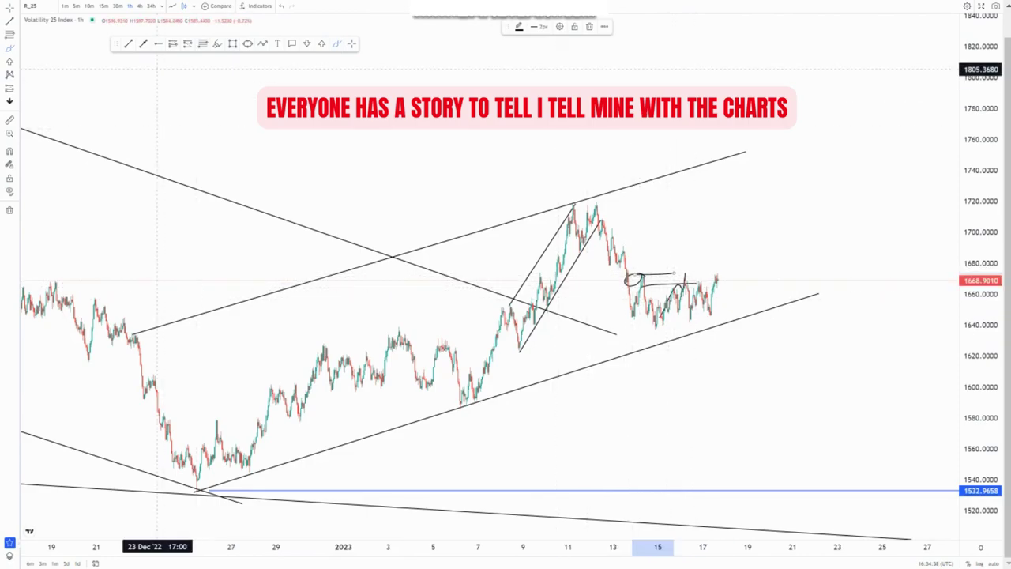
key(Delete)
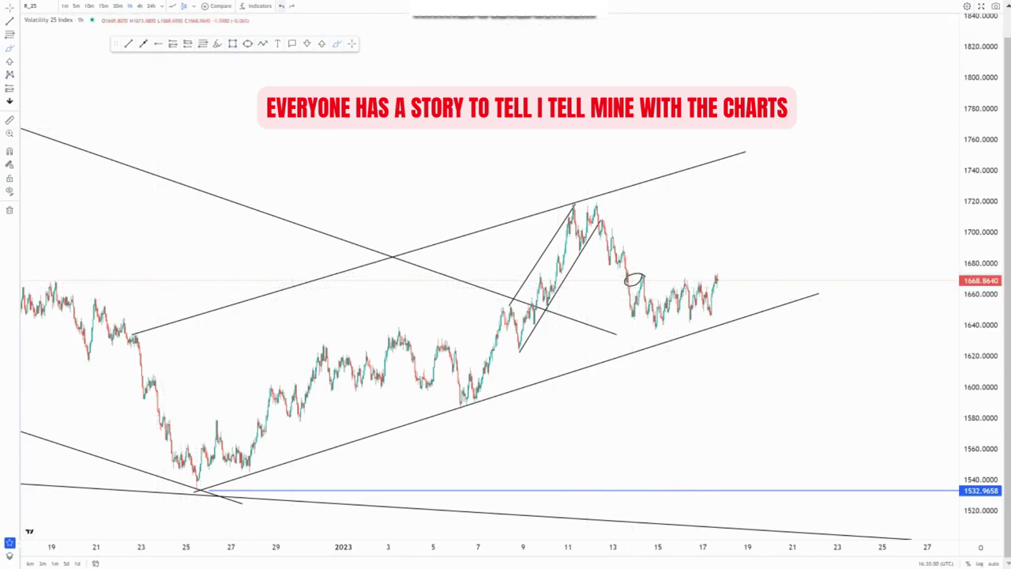
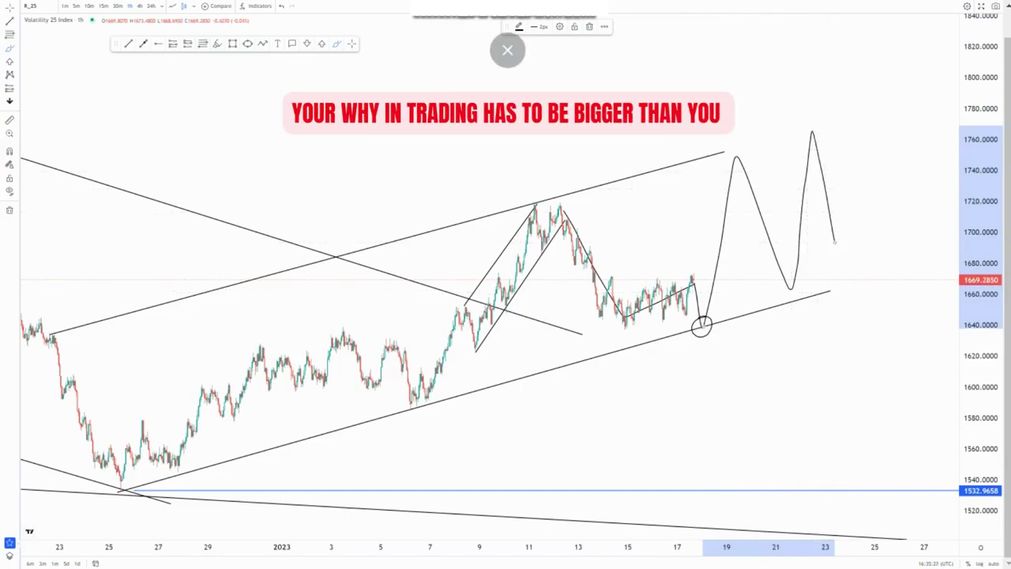
Remove the brushed projection and bracket the mid-January consolidation with an upper trendline from about 1658 to 1680 and a lower one from about 1637 to 1648.
key(ctrl+z)
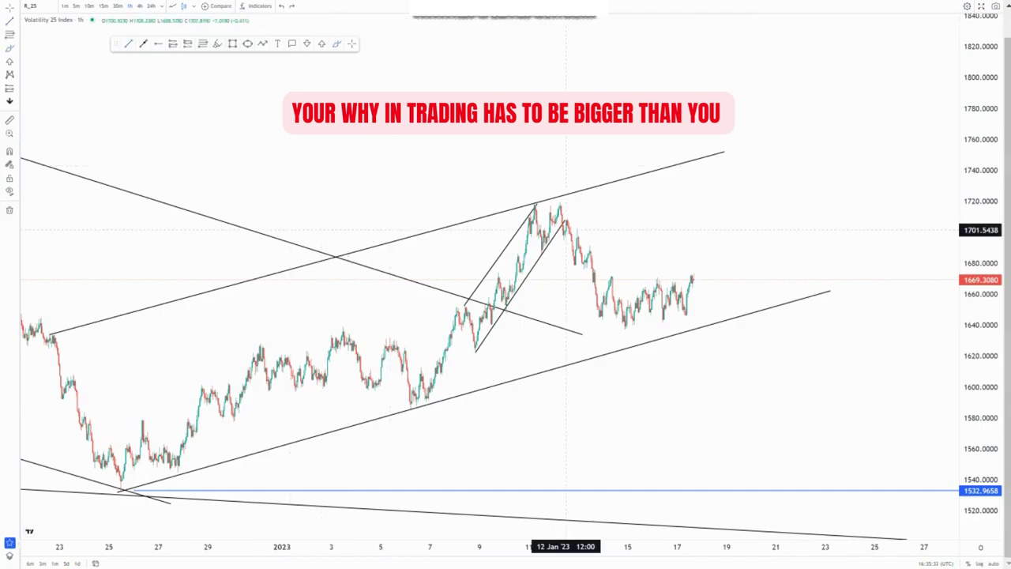
drag(617, 294, 692, 263)
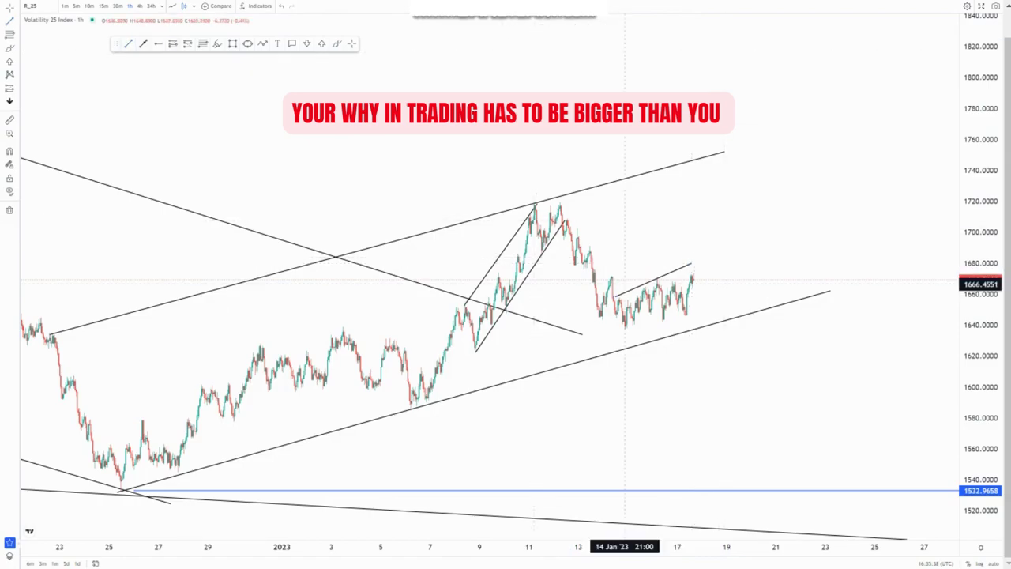
drag(625, 328, 702, 313)
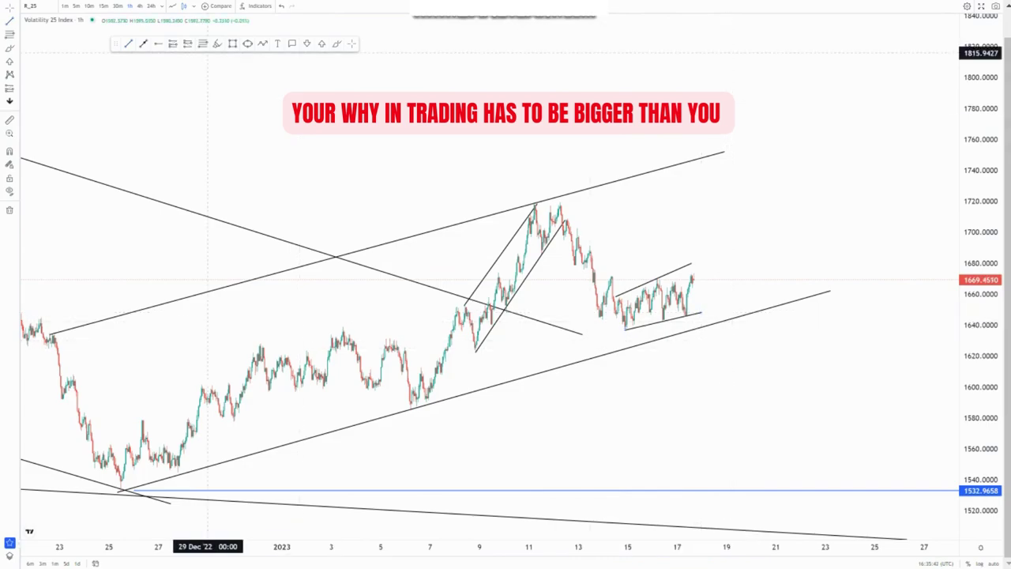
Place a horizontal ray at about 1671.26 from the 14 Jan '23 high, and circle that high and the latest touch of the ray.
click(610, 277)
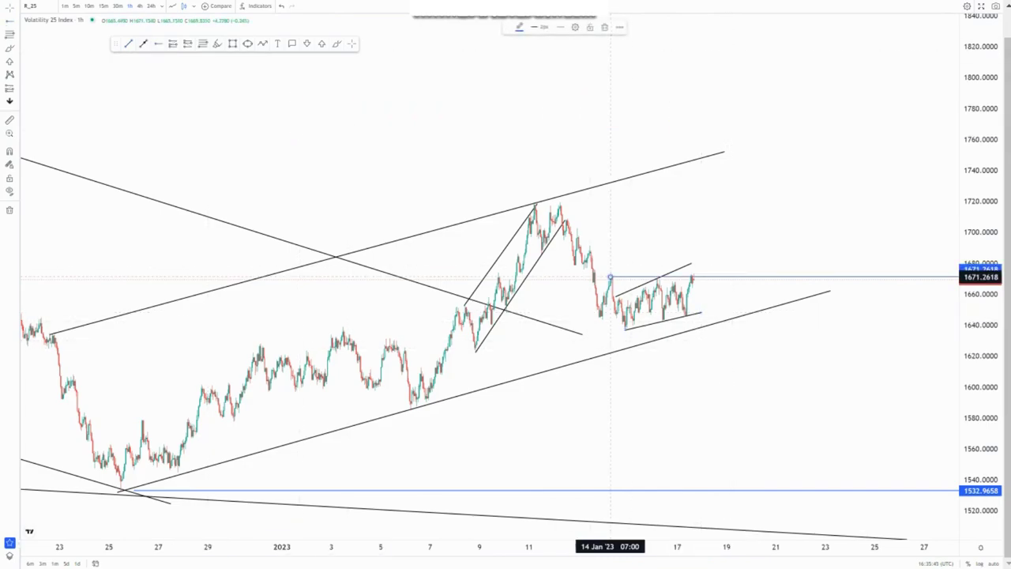
click(706, 382)
click(337, 43)
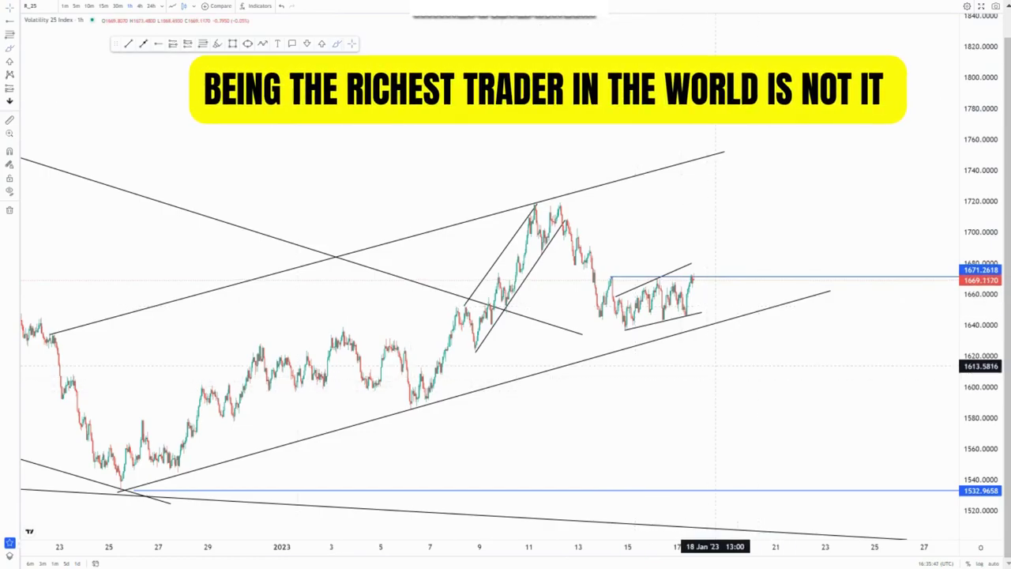
mouse_move(618, 271)
mouse_down()
mouse_move(602, 282)
mouse_move(616, 268)
mouse_up()
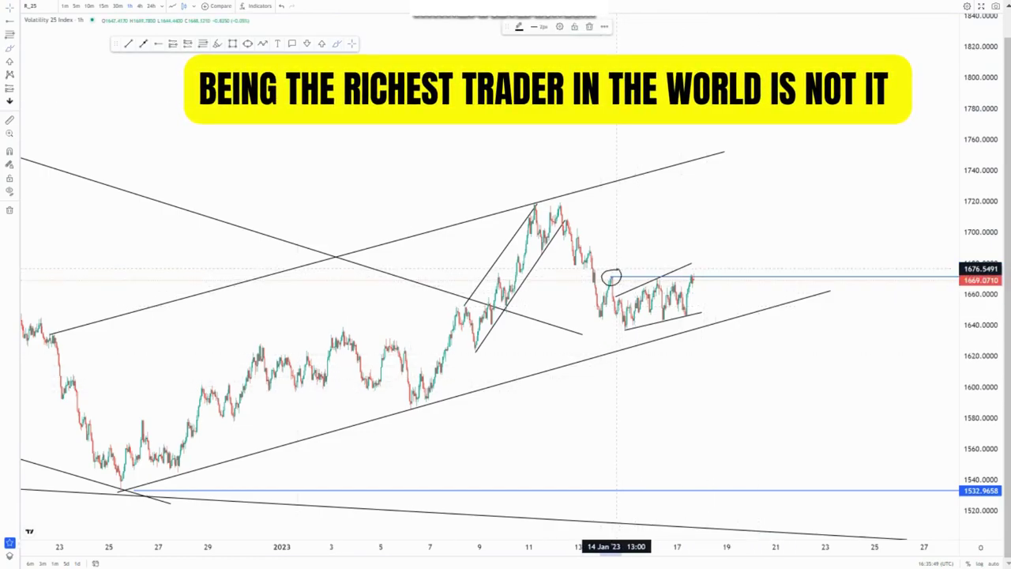
mouse_move(699, 271)
mouse_down()
mouse_move(684, 276)
mouse_move(695, 270)
mouse_up()
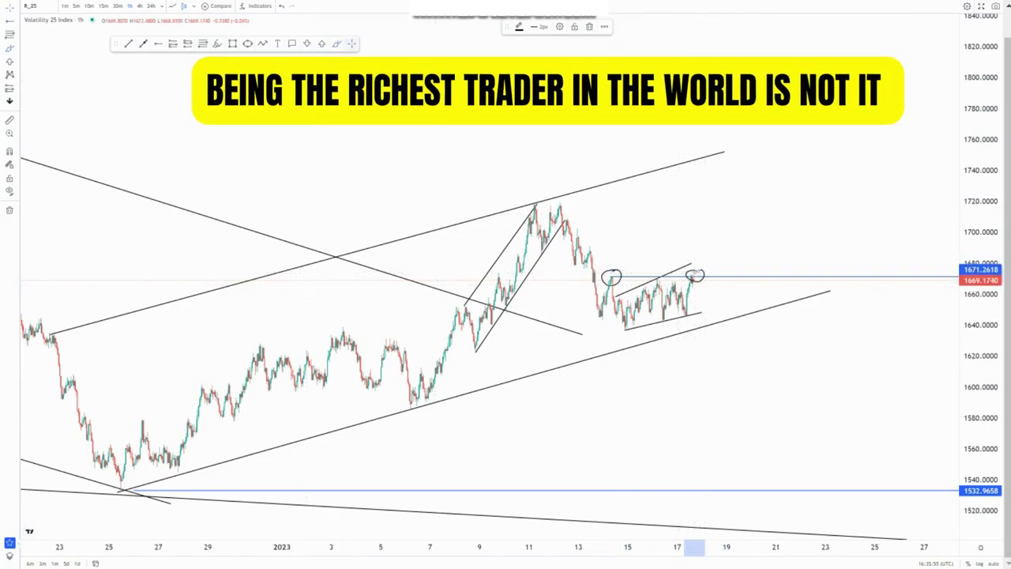
Extend the consolidation's upper trendline to 17 Jan '23 21:00 at about 1683.
scroll(924, 412, up, 3)
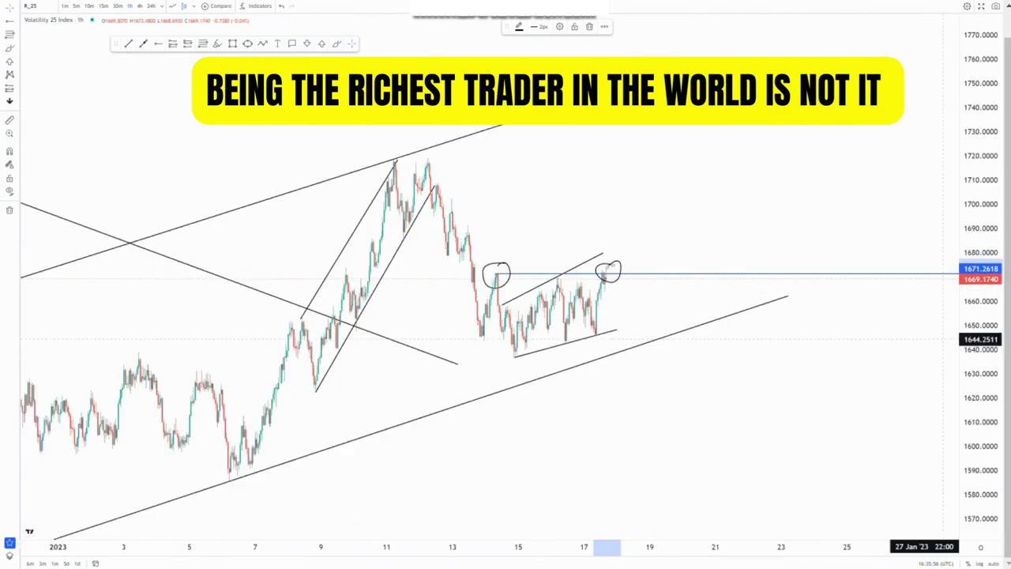
drag(624, 393, 748, 360)
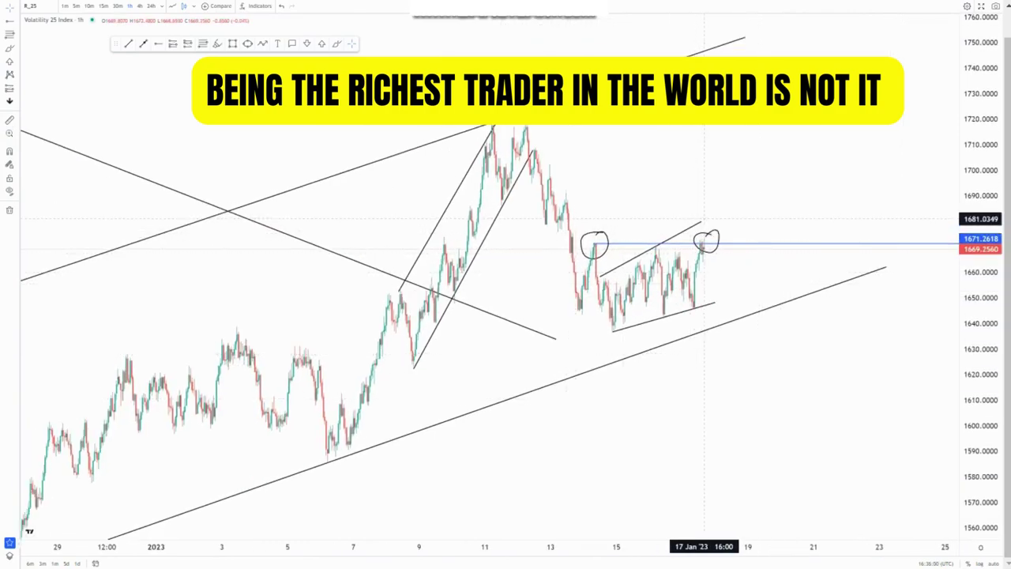
click(701, 222)
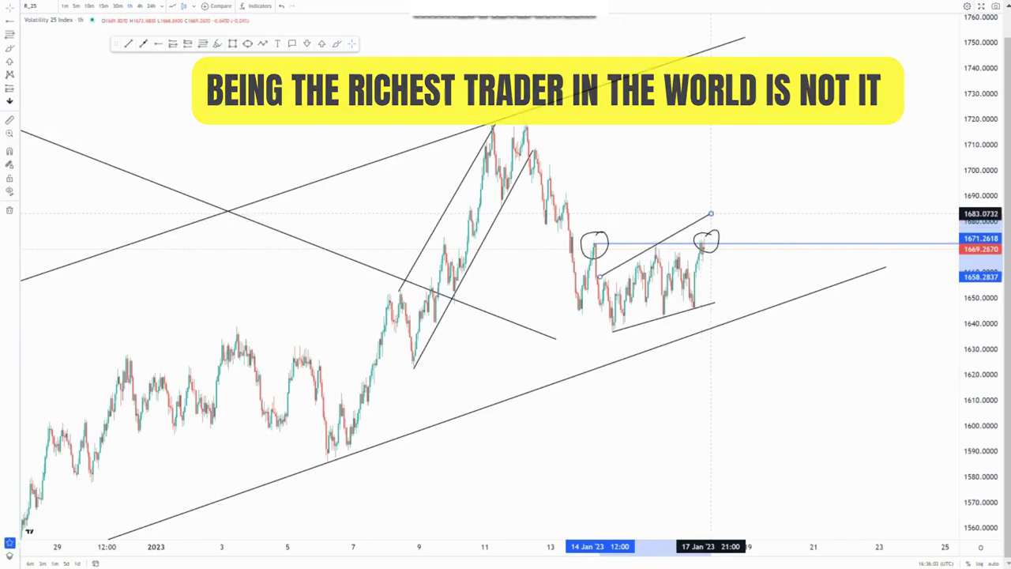
Circle the upper trendline's end, brush a projected drop to about 1640 and rally to about 1746, and circle the turning point.
click(336, 44)
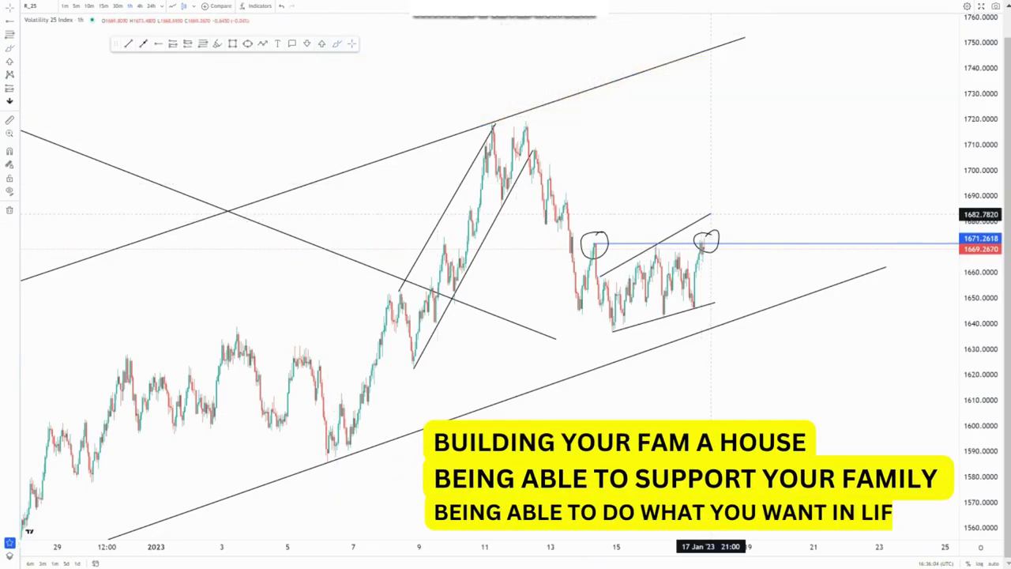
mouse_move(708, 208)
mouse_down()
mouse_move(734, 323)
mouse_move(778, 50)
mouse_up()
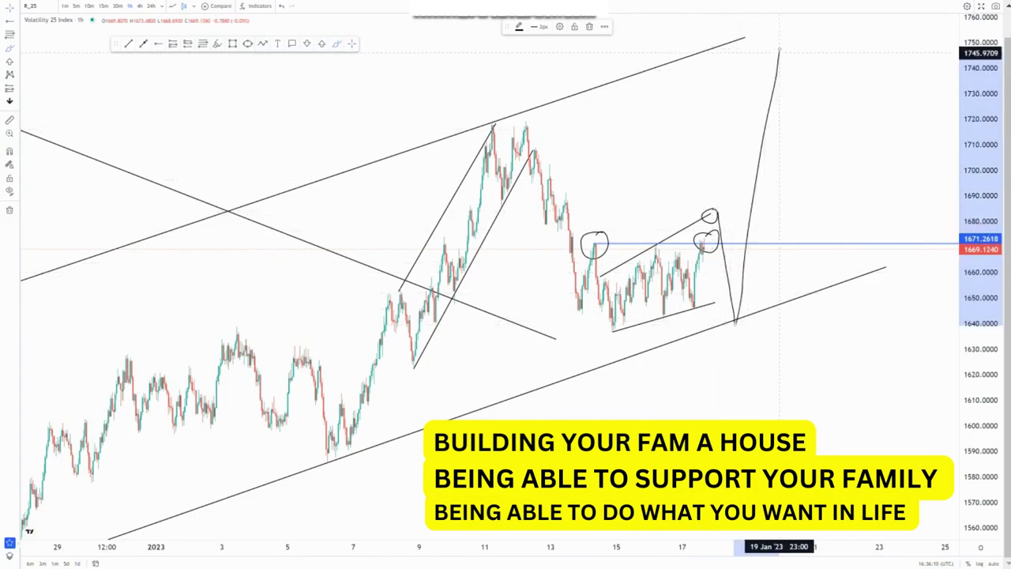
mouse_move(746, 311)
mouse_down()
mouse_move(733, 306)
mouse_move(762, 311)
mouse_move(748, 305)
mouse_up()
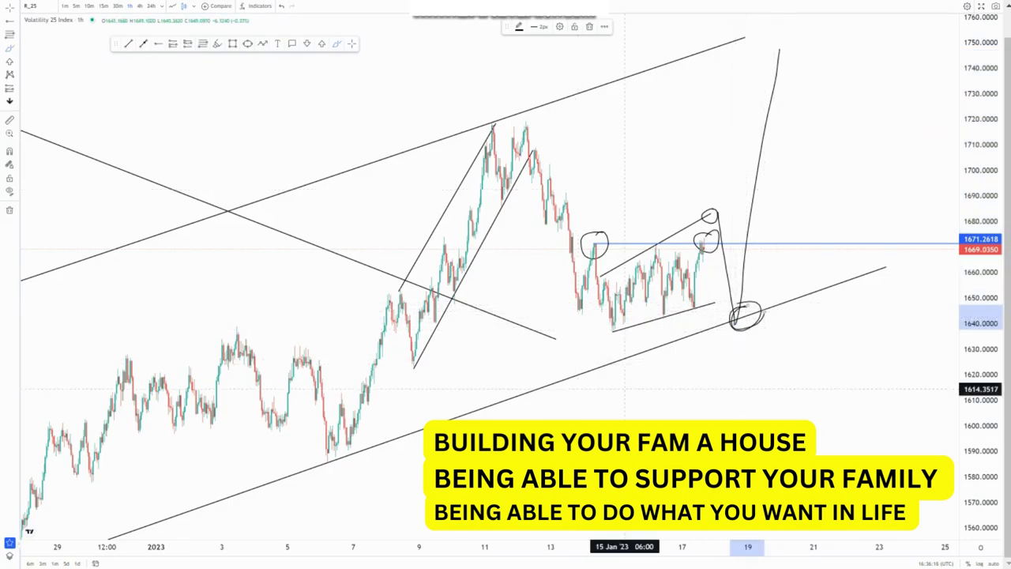
Brush the early-January pullback's channel and the rally from its circled low, and undo the brush strokes and the trendline extension.
drag(235, 327, 356, 359)
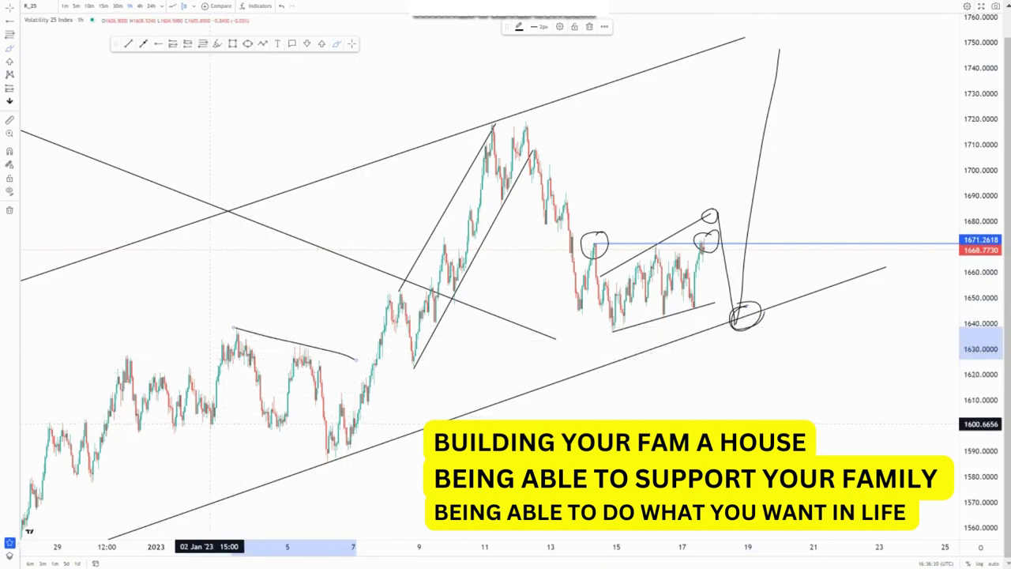
drag(210, 424, 330, 456)
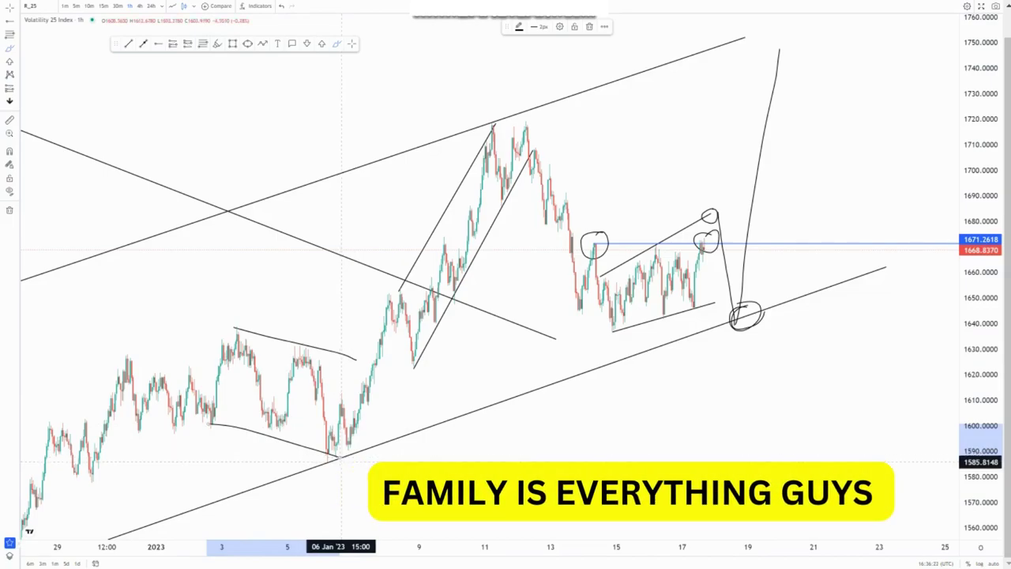
mouse_move(322, 452)
mouse_down()
mouse_move(331, 462)
mouse_move(342, 447)
mouse_move(451, 206)
mouse_move(470, 134)
mouse_up()
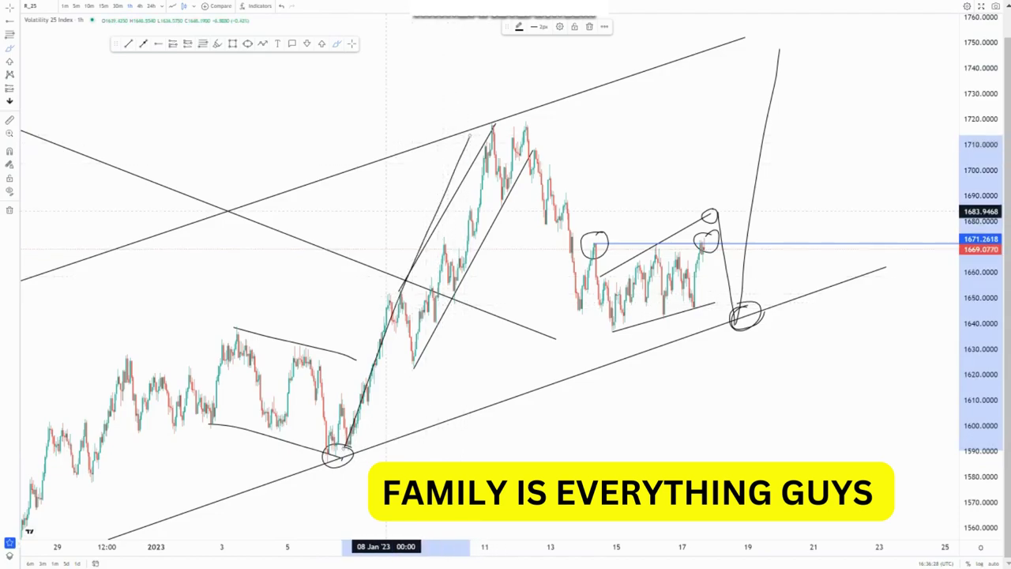
key(ctrl+z)
key(ctrl+z)
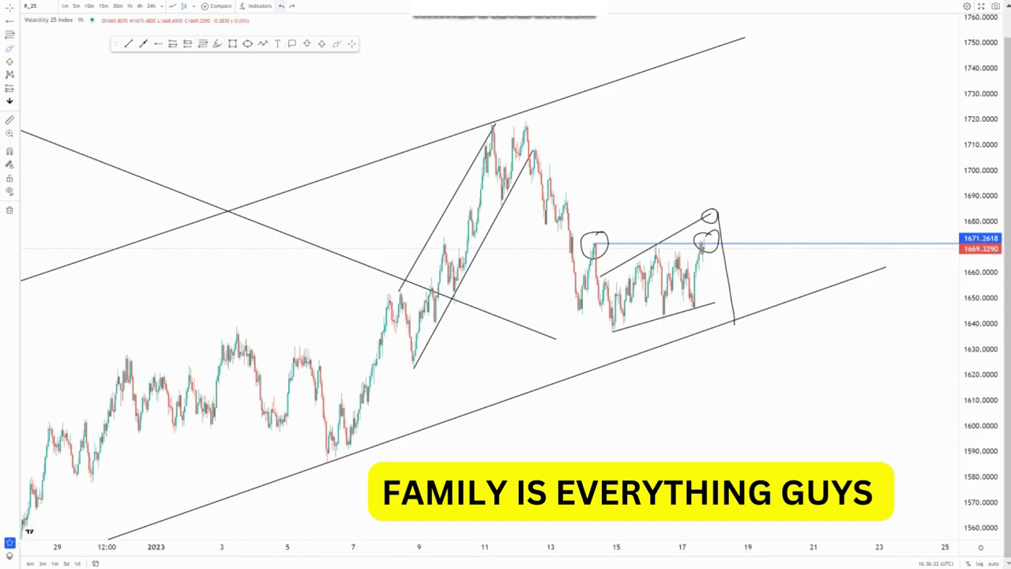
Place a horizontal ray at about 1981.33 from the early-November high and draw an arrow from 17 Jan '23 at about 1669 to 21 Jan at about 1900.
drag(790, 331, 692, 362)
drag(980, 261, 980, 411)
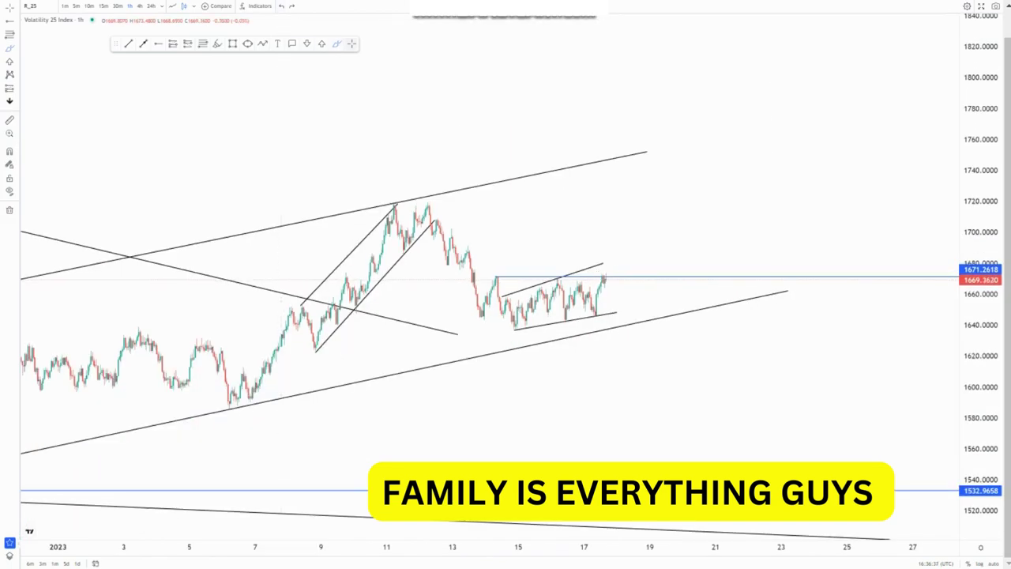
scroll(365, 155, down, 10)
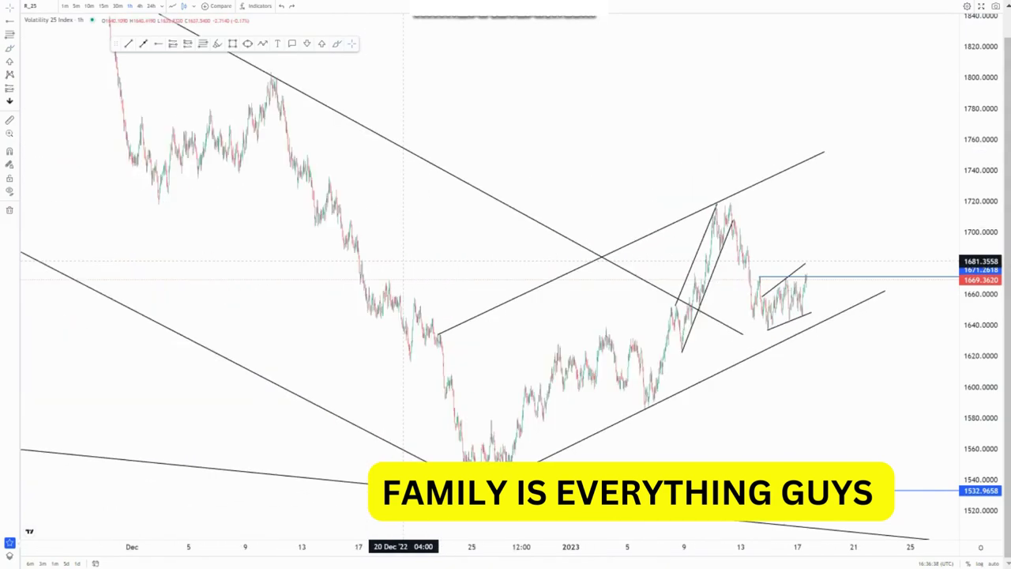
scroll(404, 261, down, 10)
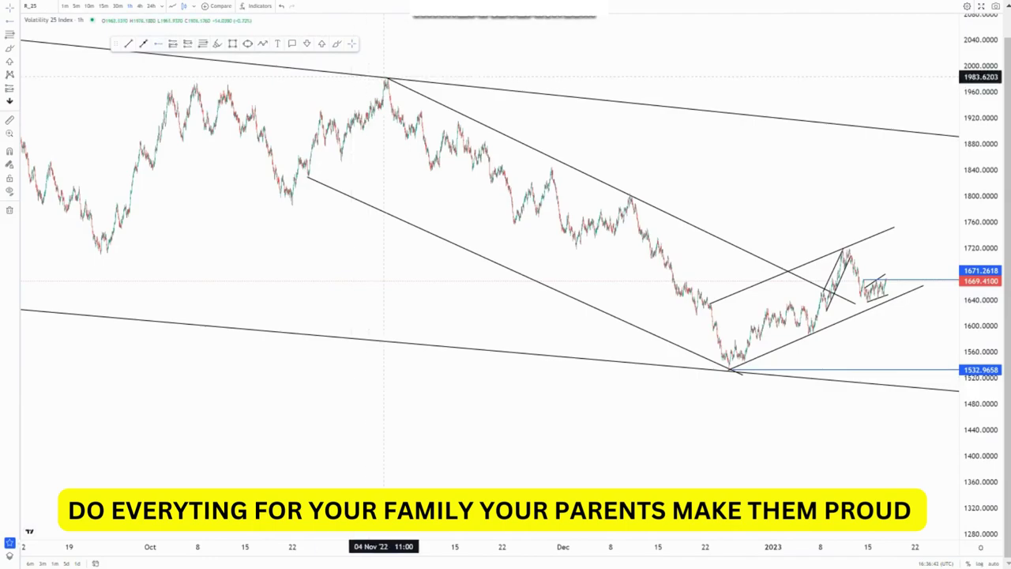
drag(610, 144, 433, 137)
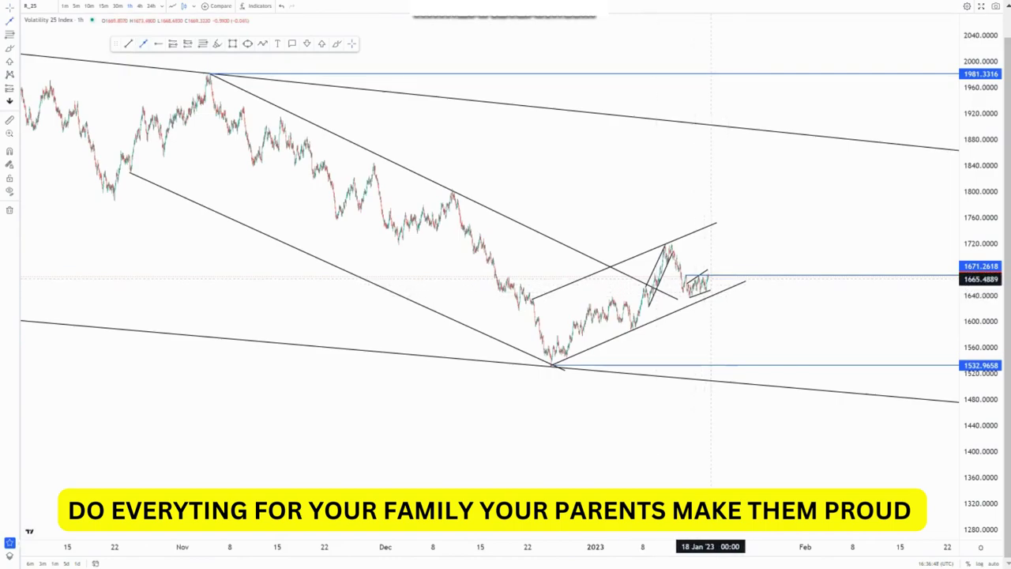
click(710, 278)
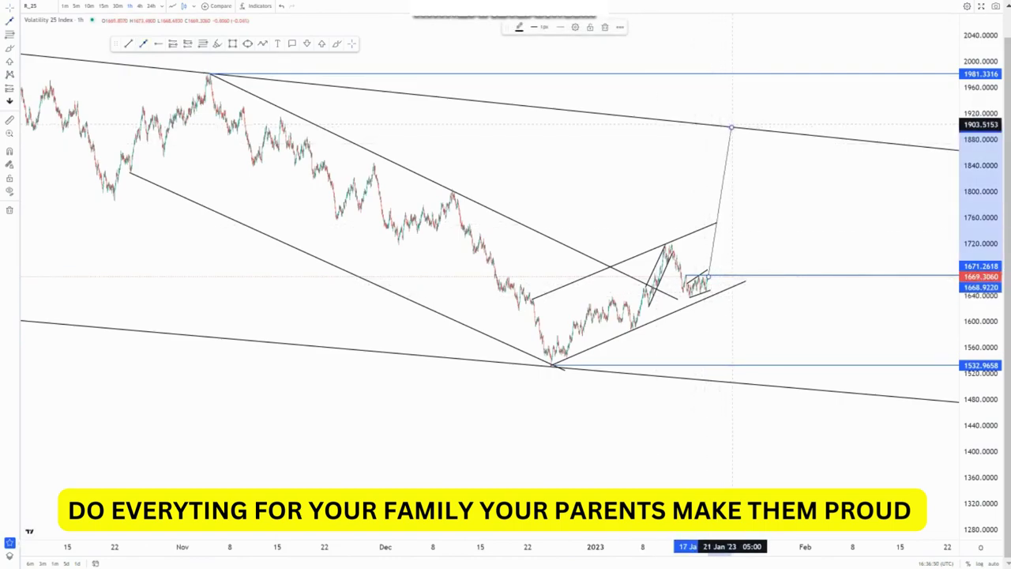